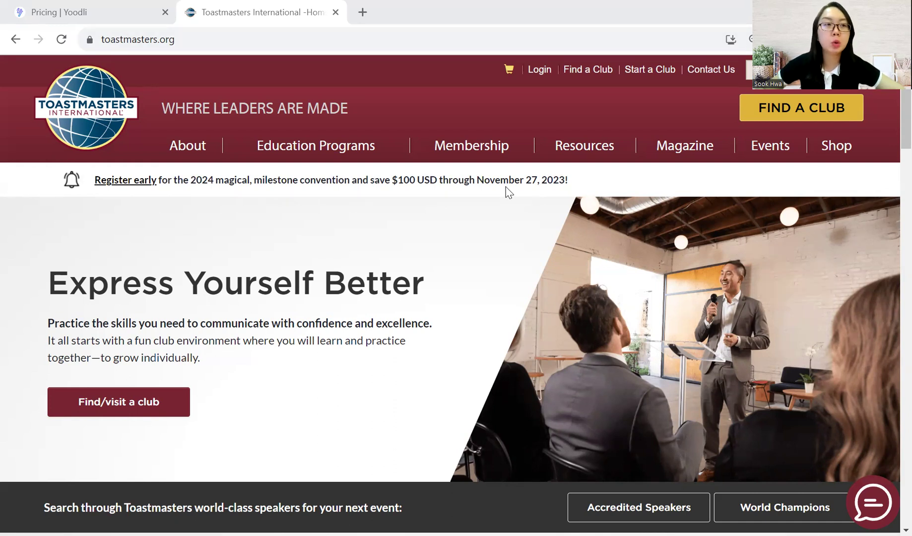
Bring up the Yoodli pricing page and scroll through the Free, Pro, Advanced and Enterprise plans.
click(113, 12)
scroll(187, 191, up, 1)
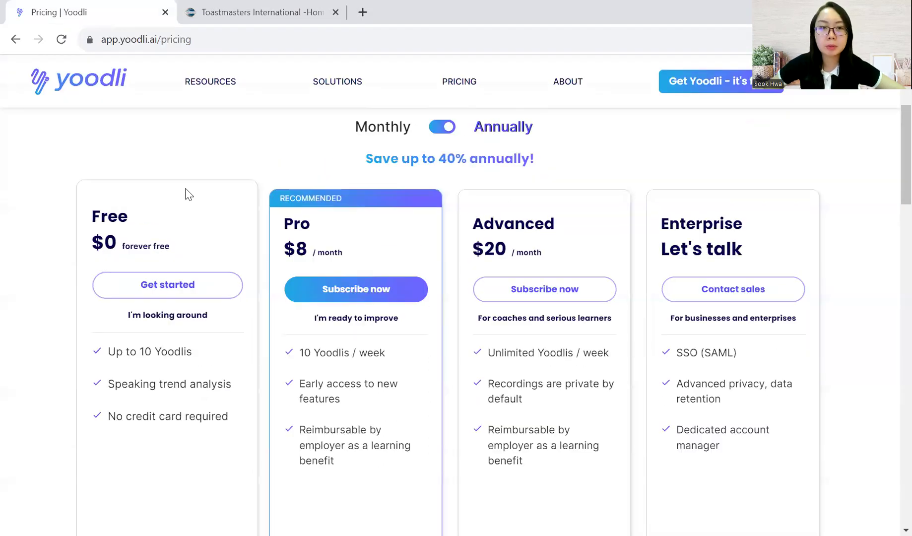
scroll(187, 193, up, 3)
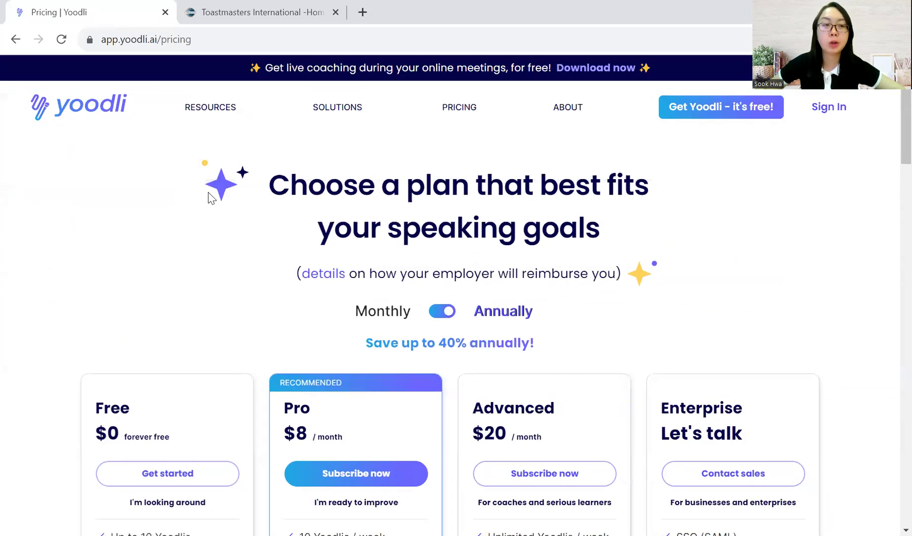
scroll(199, 197, down, 4)
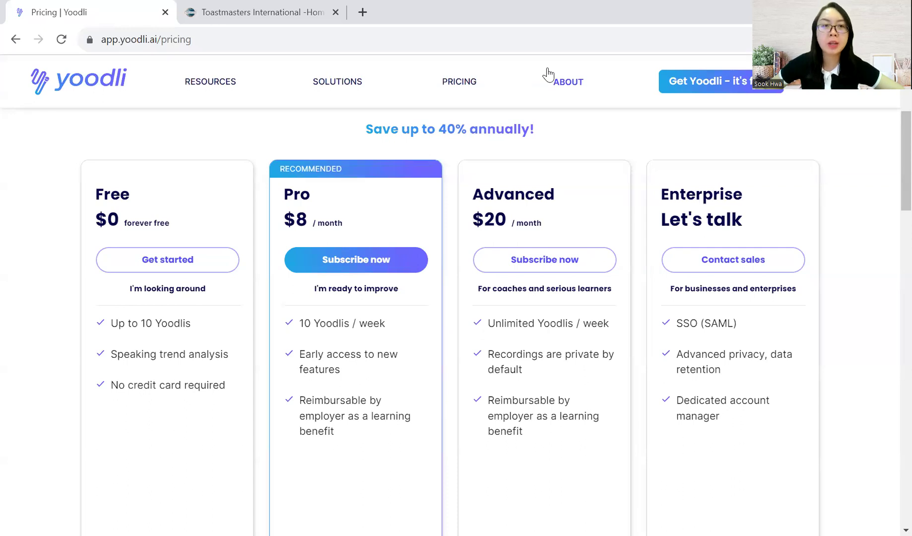
Log in to the Toastmasters site with the saved credentials and scroll My Home to the Yoodli tile.
click(292, 21)
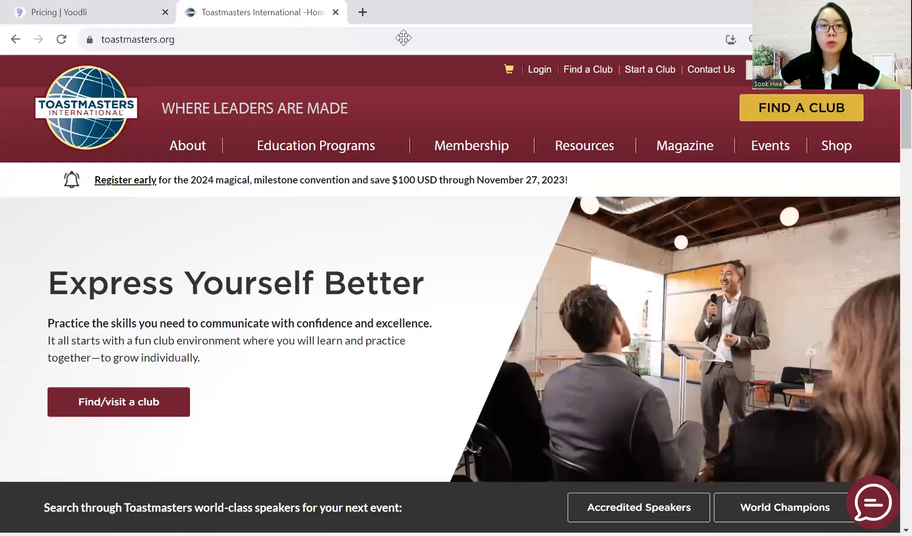
click(539, 74)
click(476, 508)
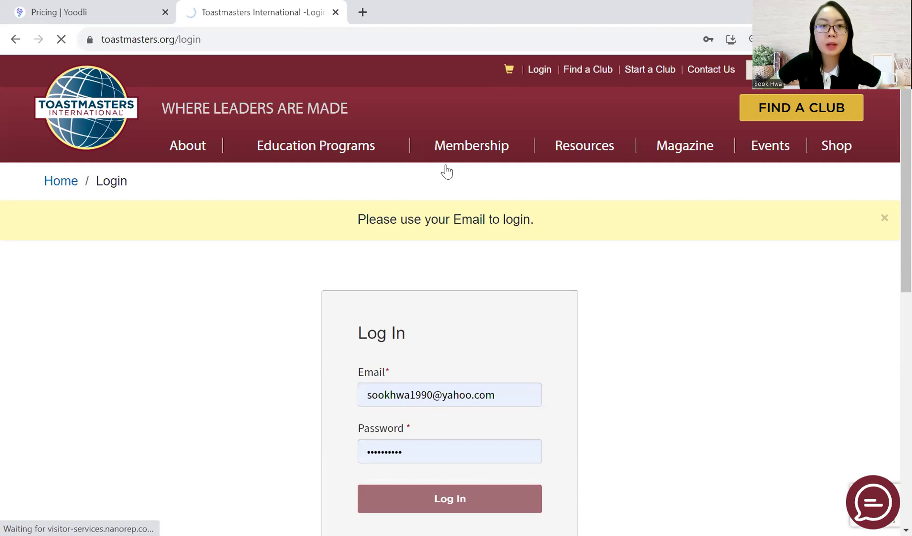
scroll(546, 434, down, 10)
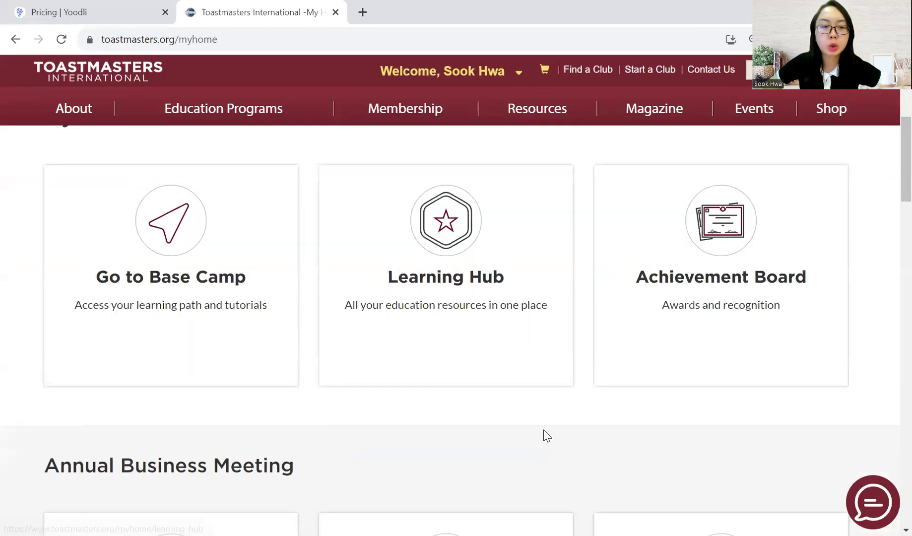
scroll(545, 435, down, 13)
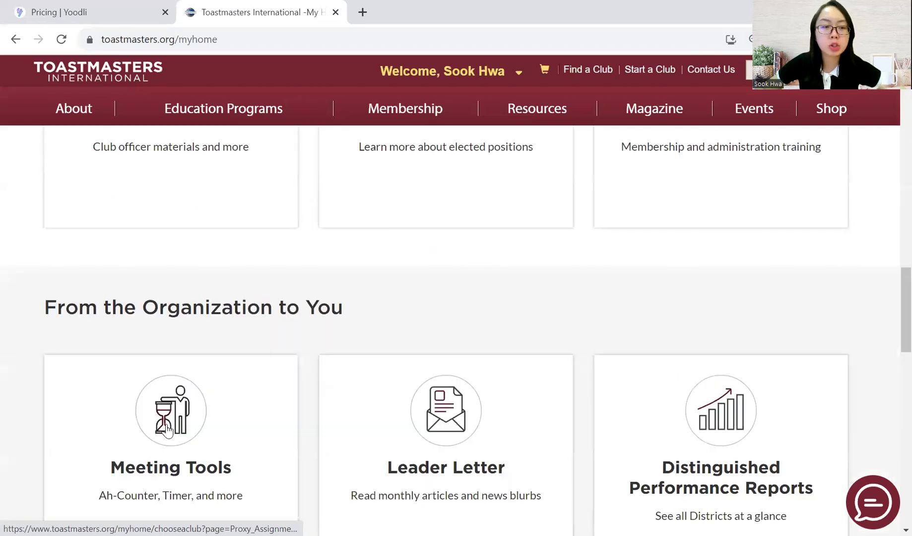
scroll(171, 432, down, 6)
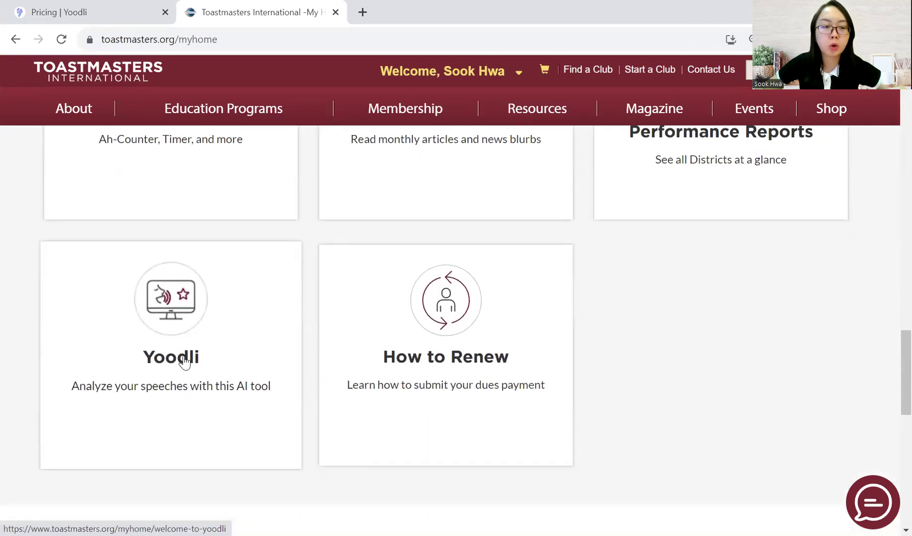
Launch Yoodli from the member page, browse the home tutorial carousel, then open the two-speech Library.
click(184, 360)
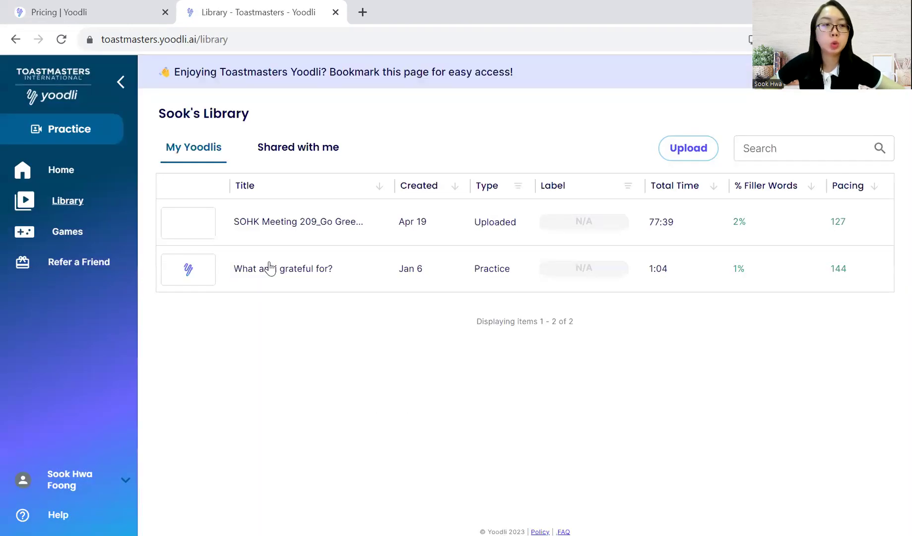
click(55, 170)
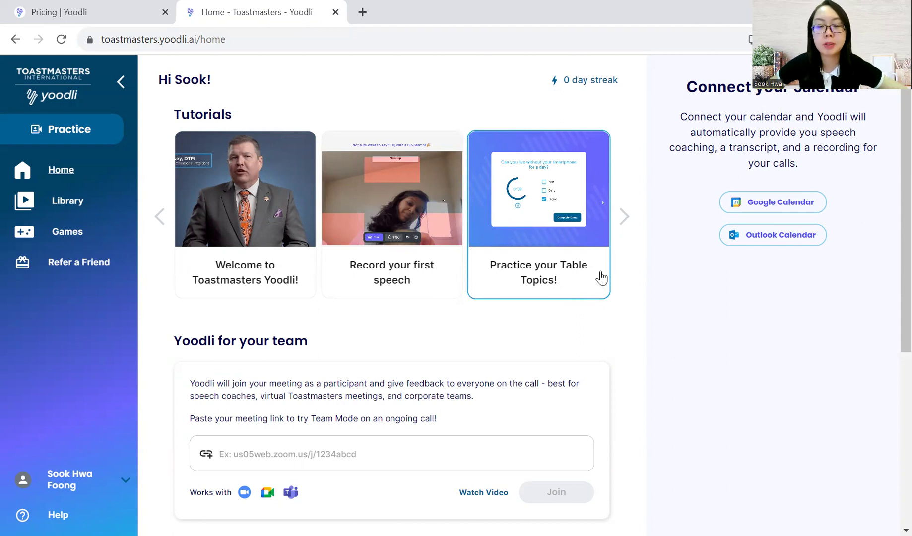
click(624, 215)
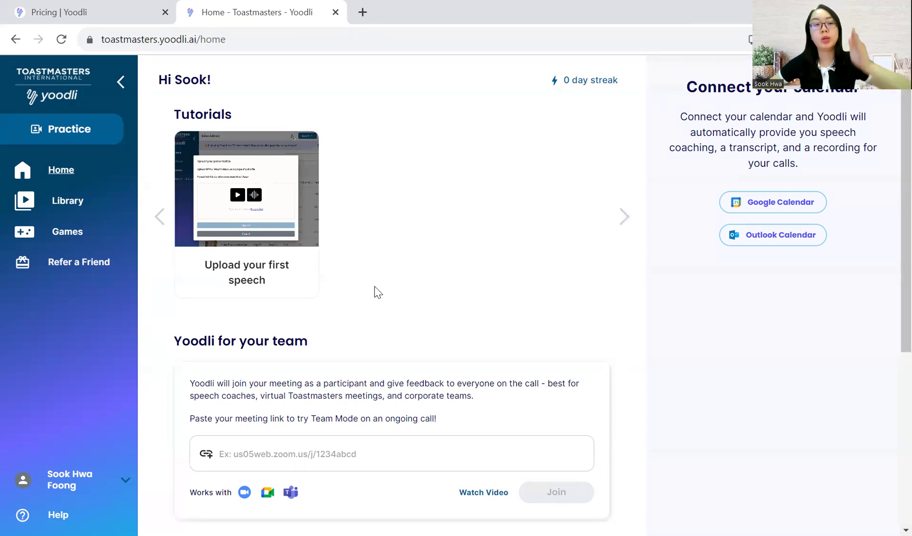
click(158, 218)
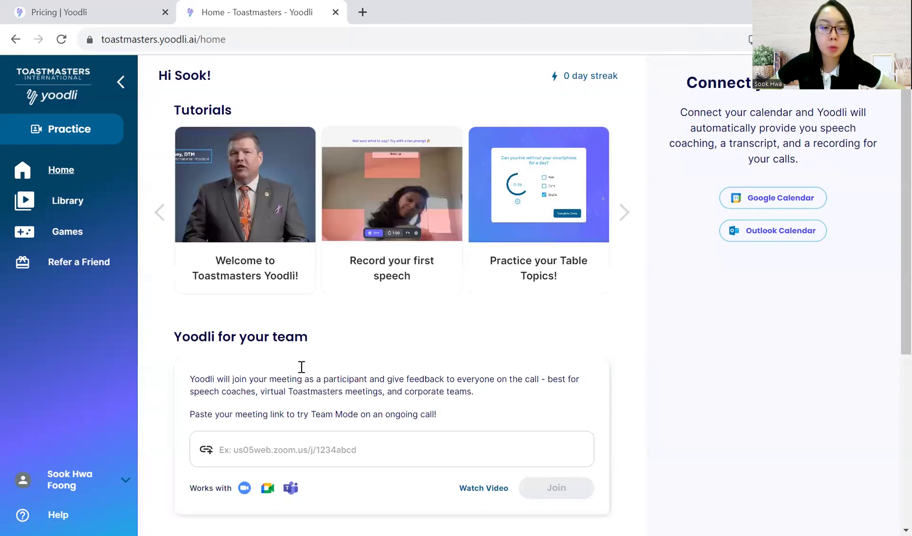
scroll(301, 370, down, 5)
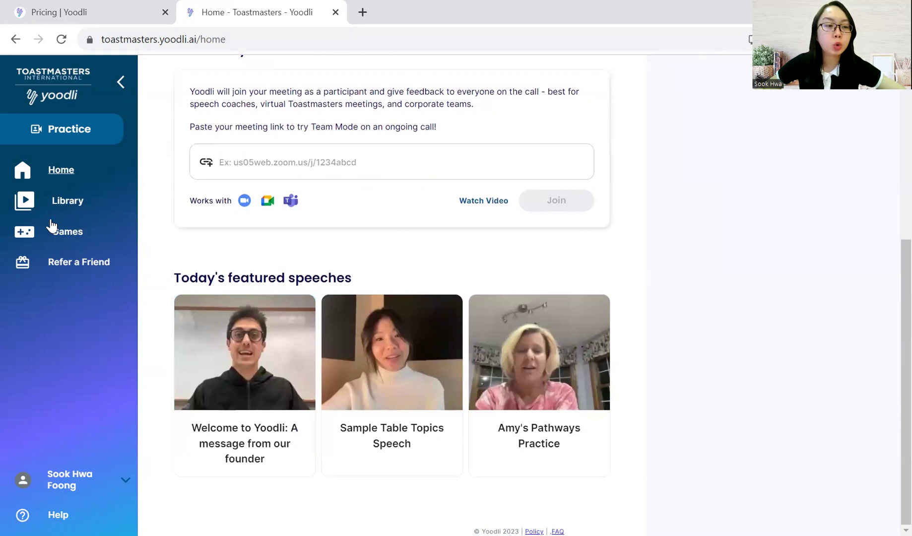
click(62, 202)
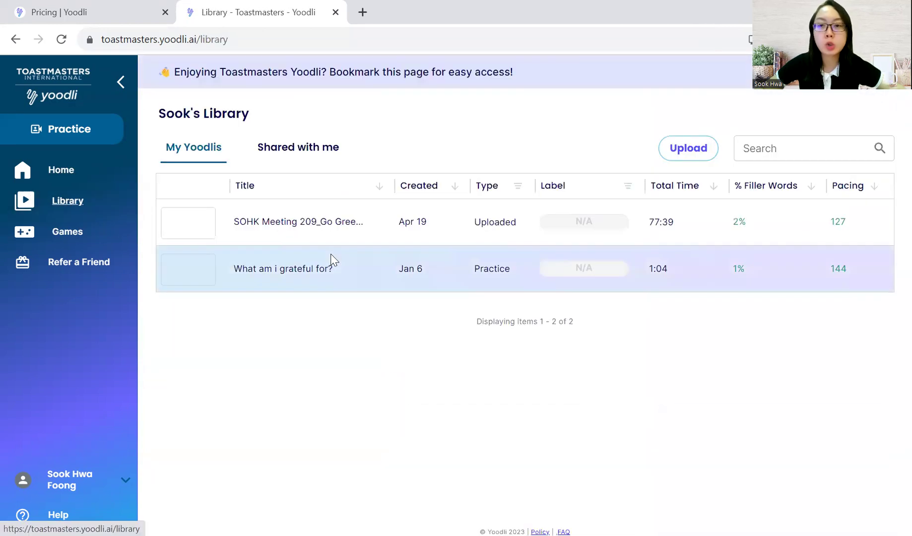
Upload 'The Confidence Solution Book Sharing' .mp4 video into the Yoodli library.
click(690, 159)
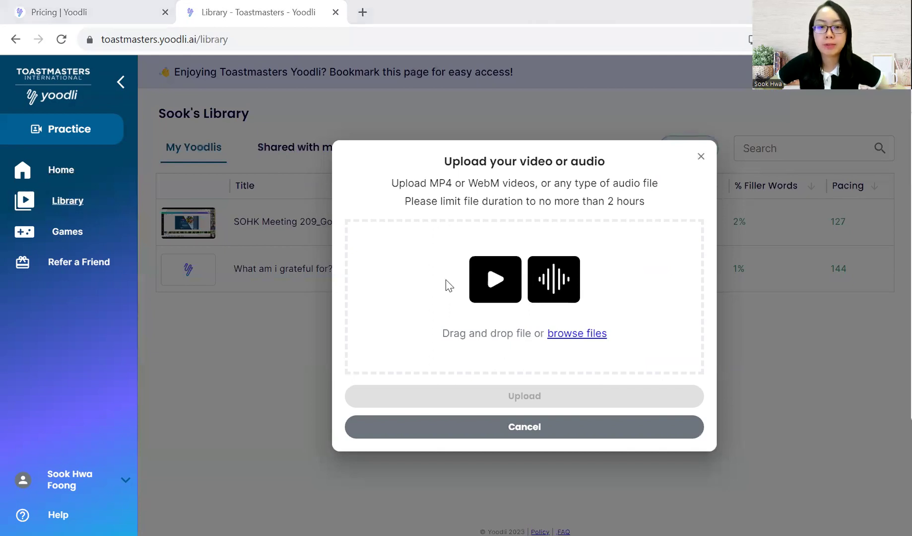
drag(446, 283, 491, 366)
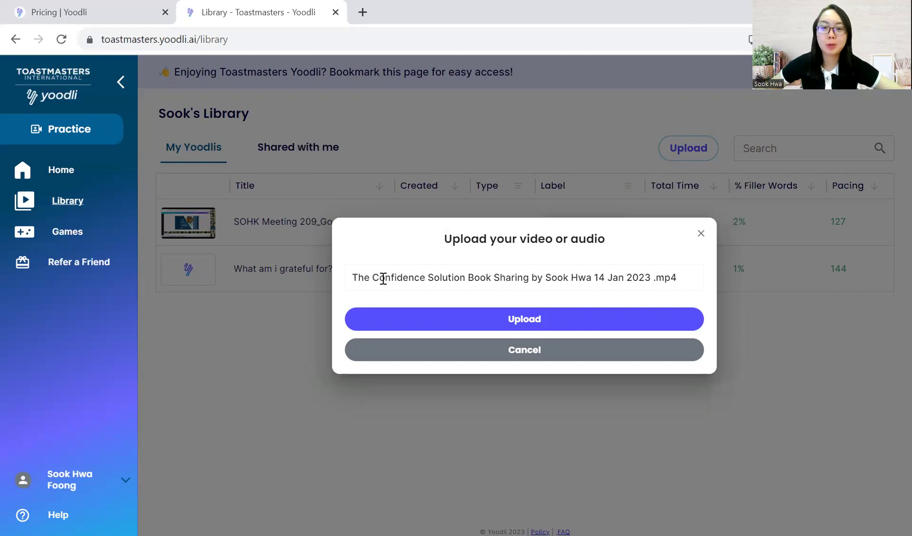
click(436, 318)
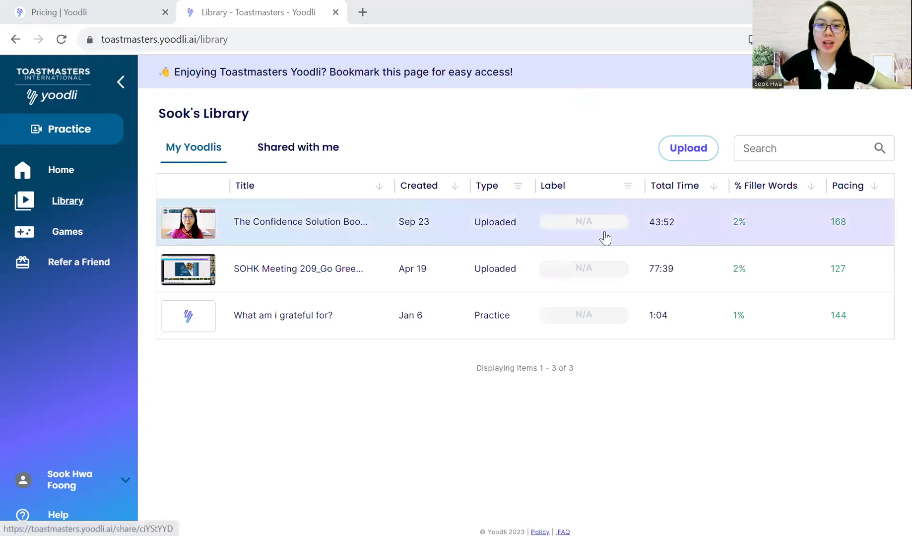
Open 'The Confidence Solution Book Sharing' speech and scroll its timestamped transcript with highlighted fillers.
click(283, 224)
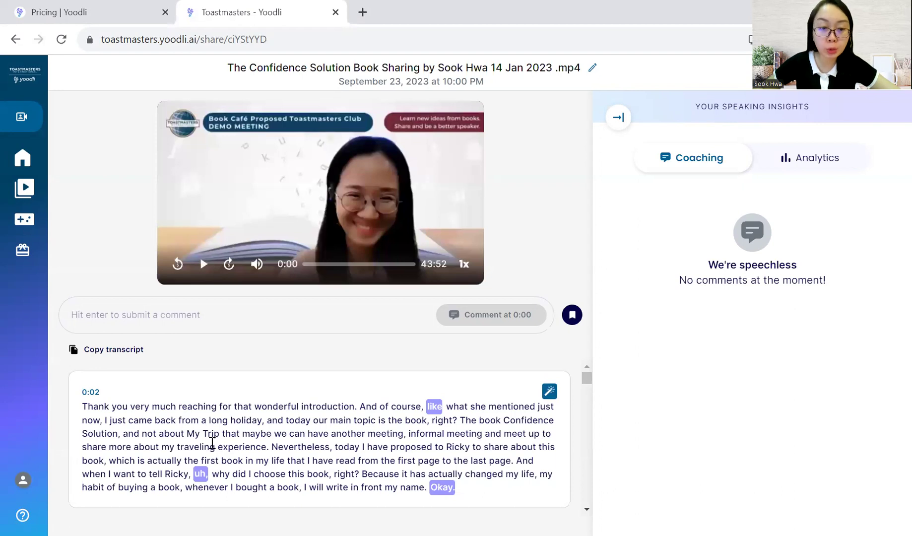
scroll(212, 443, down, 2)
scroll(223, 459, down, 3)
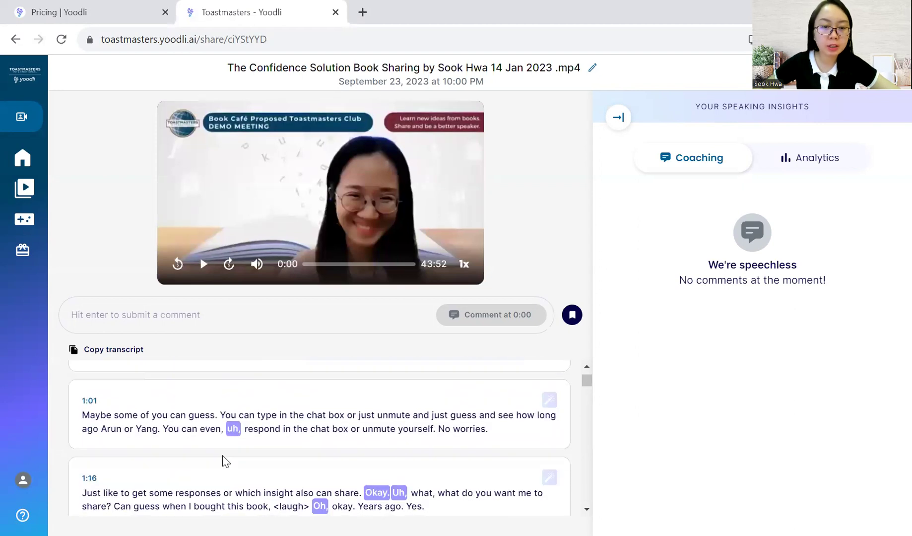
scroll(223, 462, down, 6)
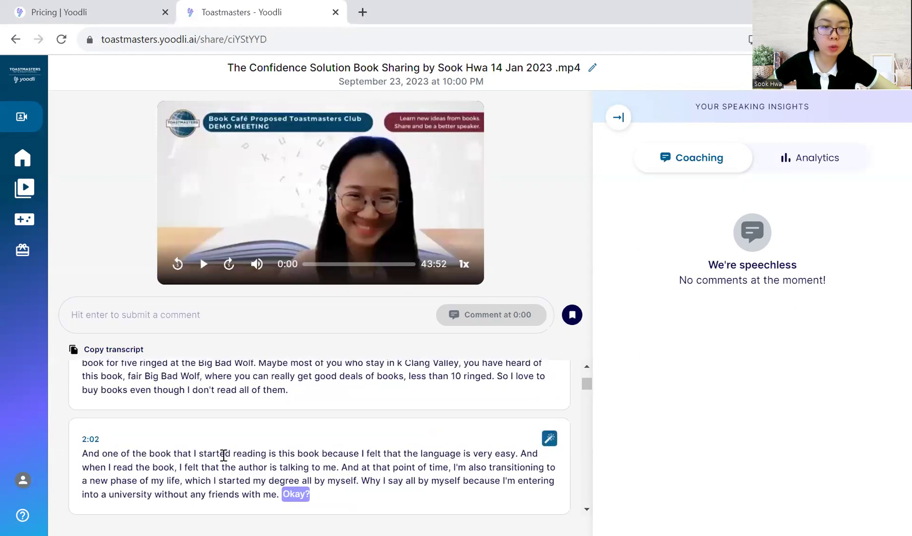
scroll(225, 457, down, 6)
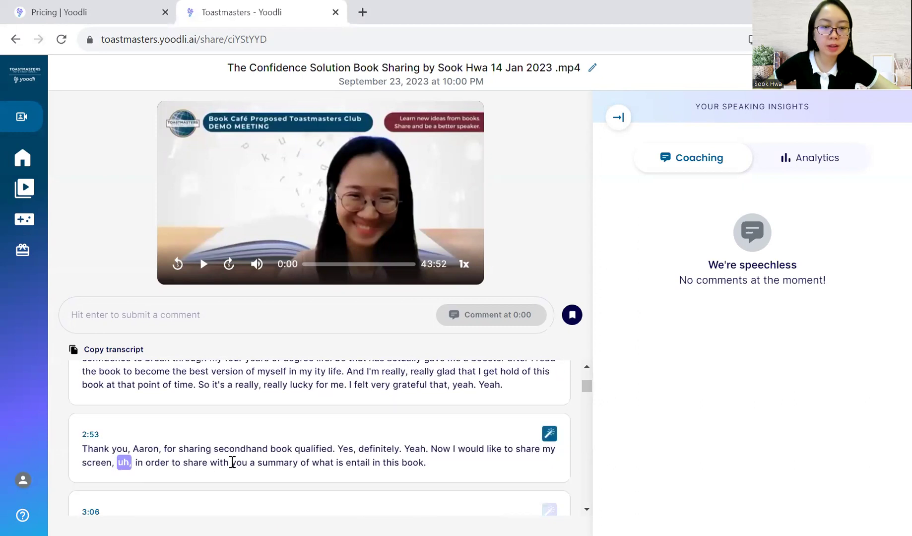
scroll(234, 461, down, 3)
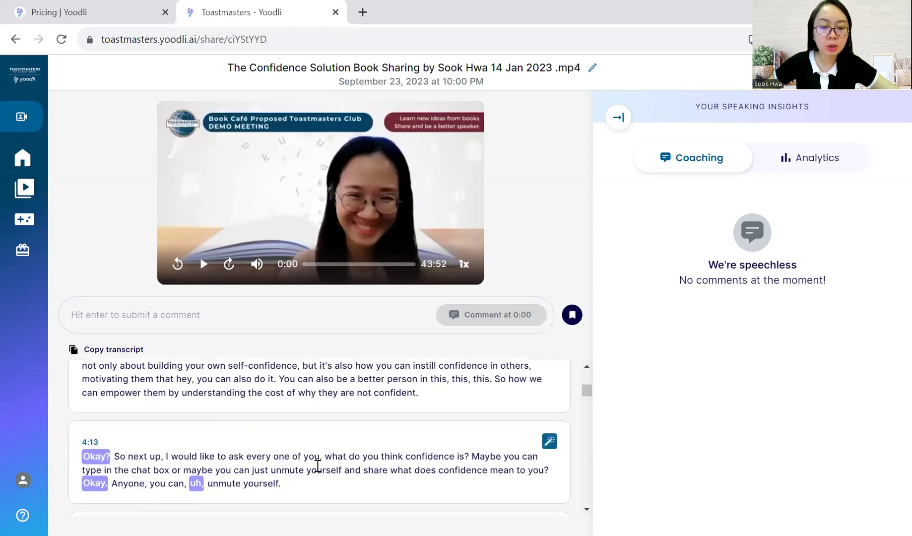
scroll(317, 467, up, 3)
scroll(203, 446, up, 2)
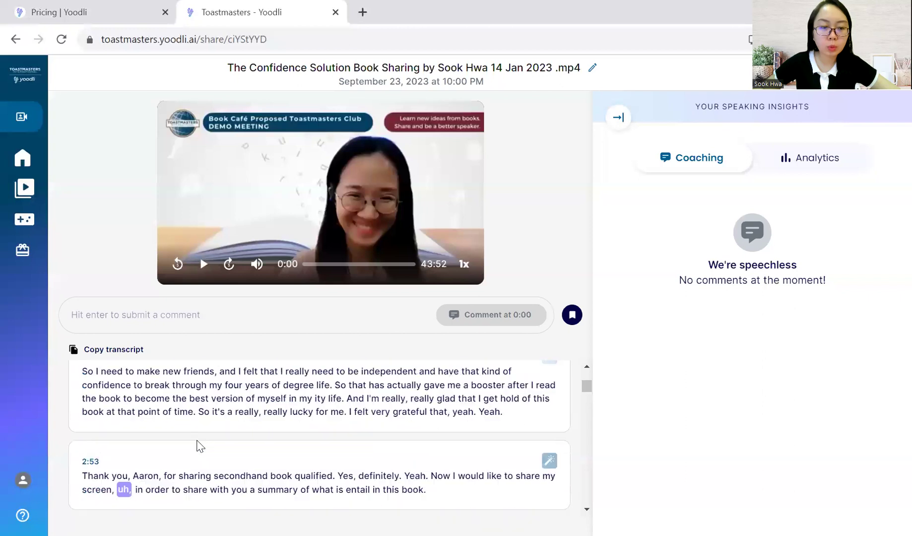
scroll(198, 447, up, 2)
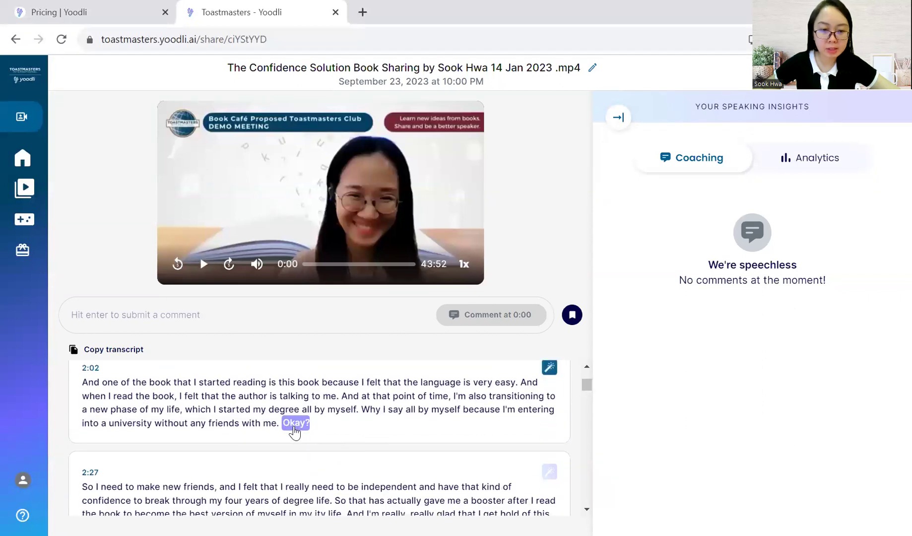
scroll(295, 433, down, 3)
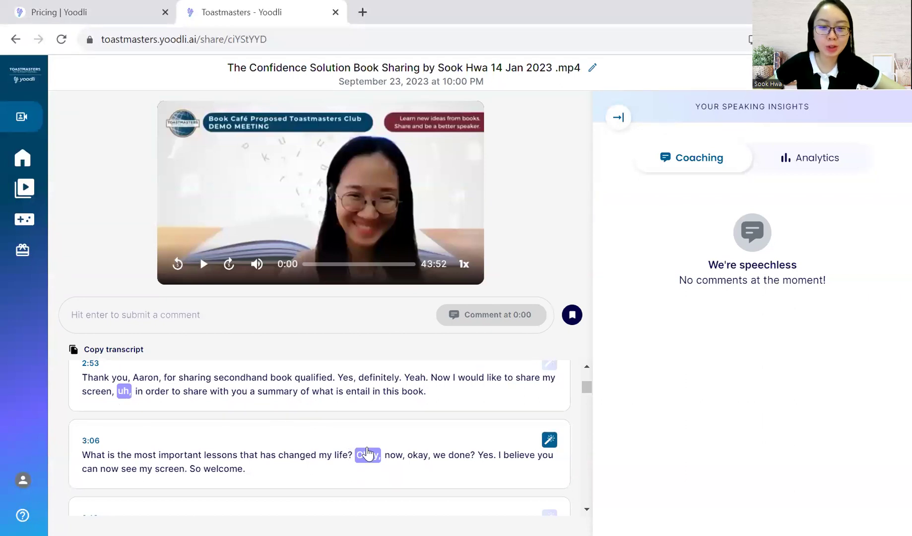
scroll(367, 453, down, 3)
scroll(493, 468, up, 10)
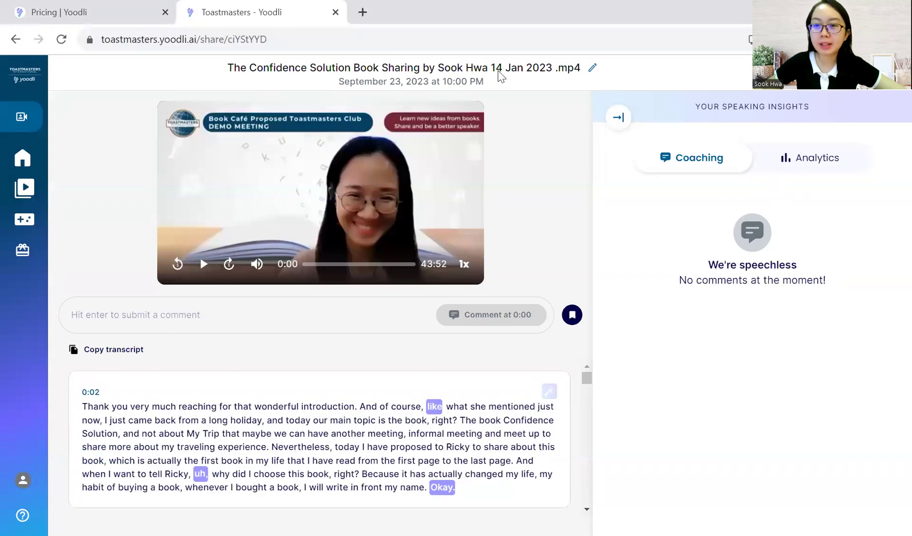
Open the speech analytics and expand the Repetition details showing 66 repetitions.
click(807, 159)
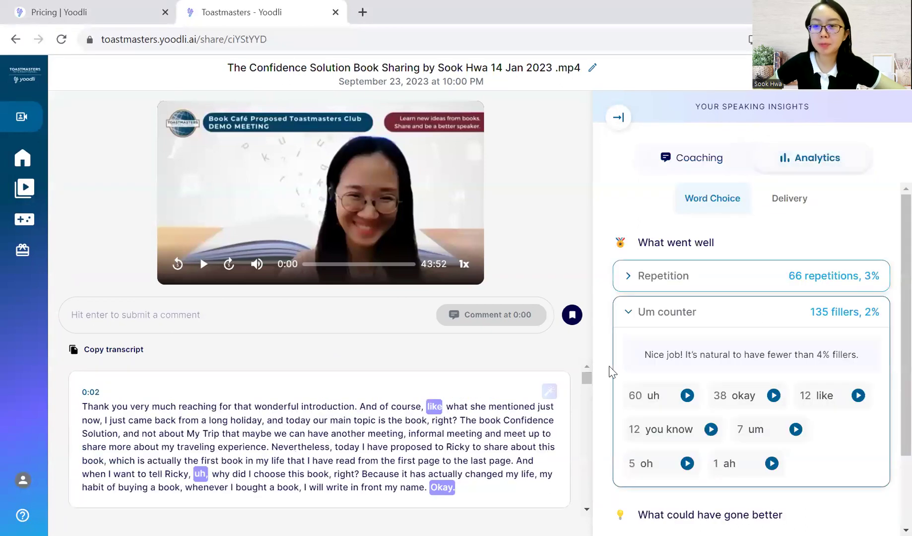
click(636, 281)
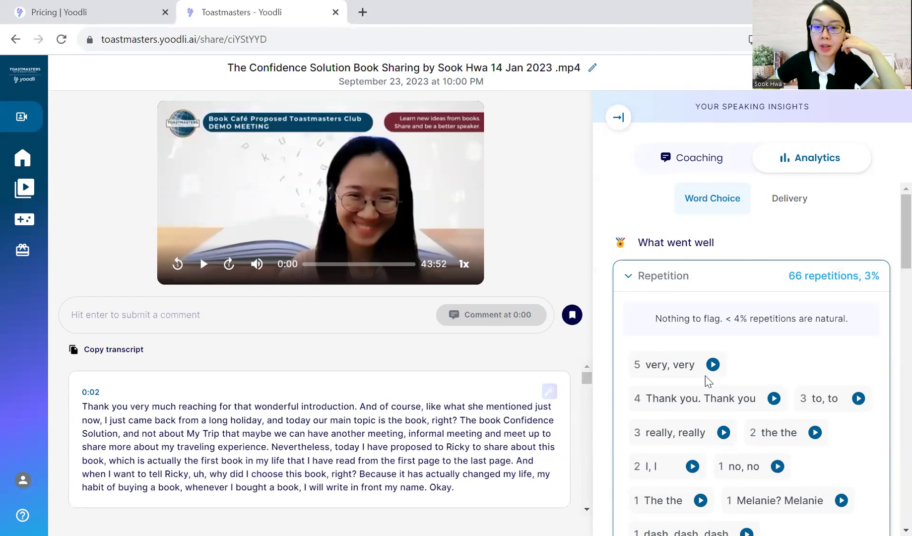
scroll(707, 383, down, 1)
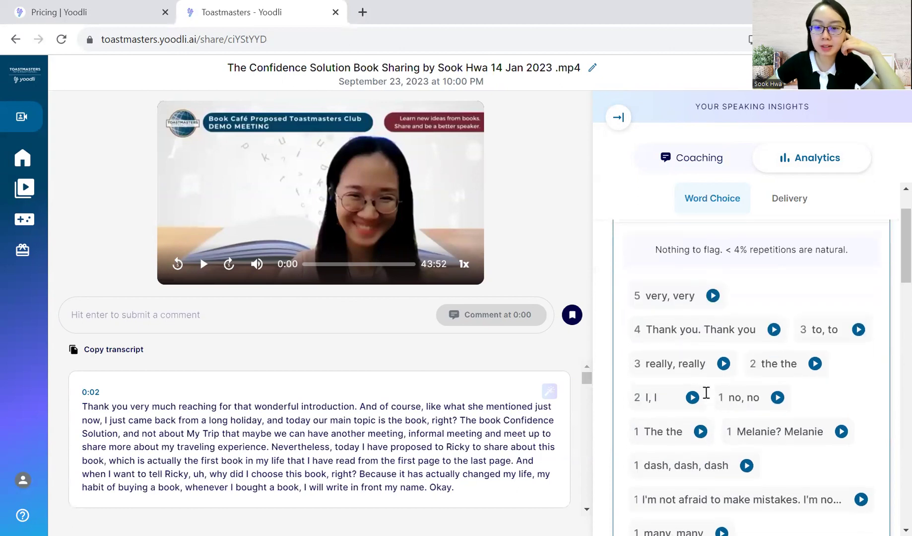
scroll(715, 409, down, 8)
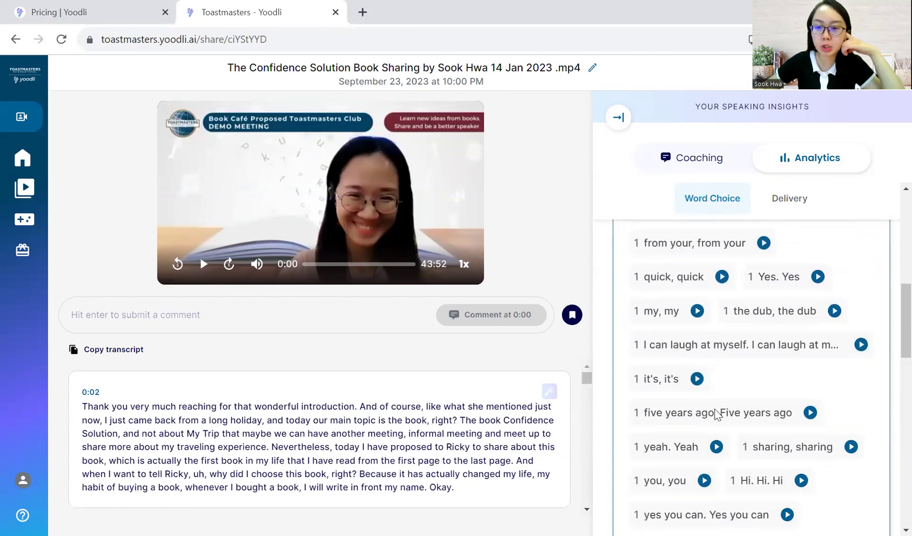
scroll(715, 409, down, 4)
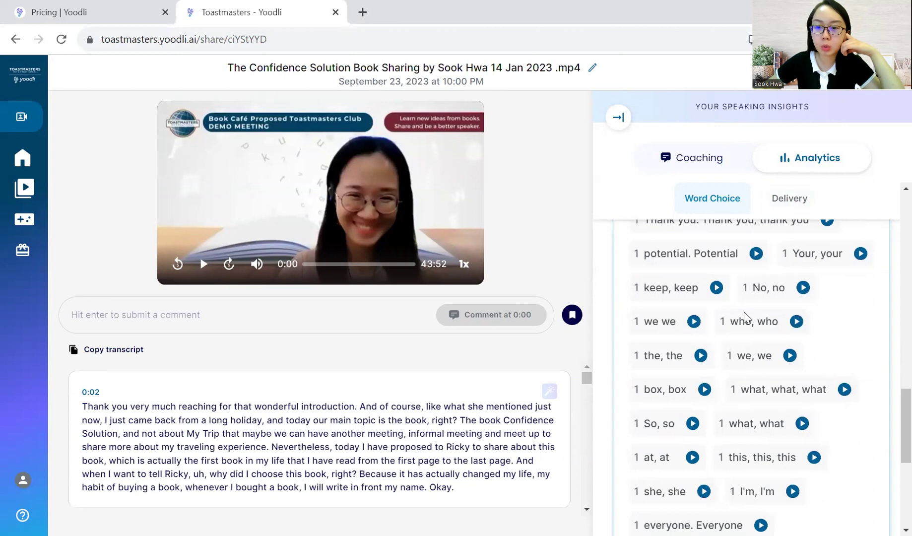
scroll(747, 328, down, 4)
scroll(747, 330, down, 1)
scroll(747, 330, up, 5)
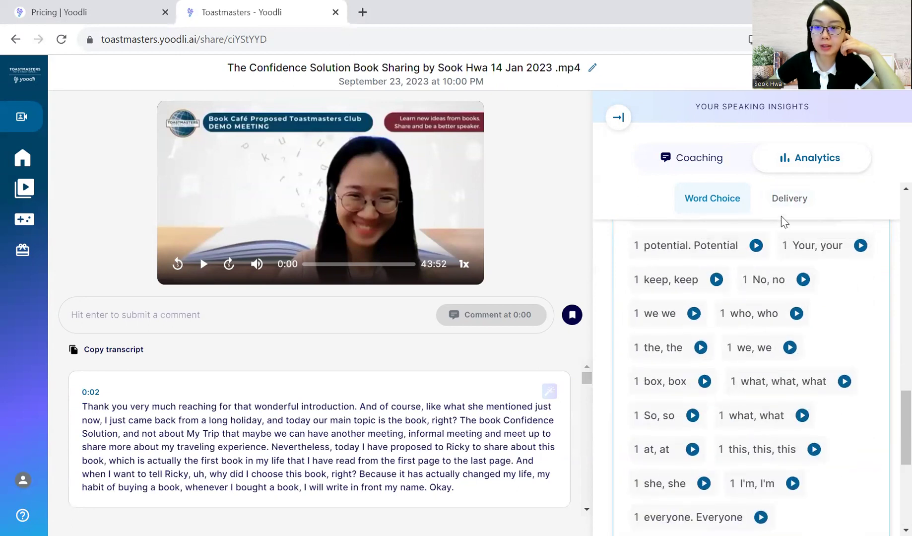
scroll(717, 325, down, 5)
Expand the filler word breakdown: 135 fillers (2%), led by 60 uh and 38 okay.
click(683, 379)
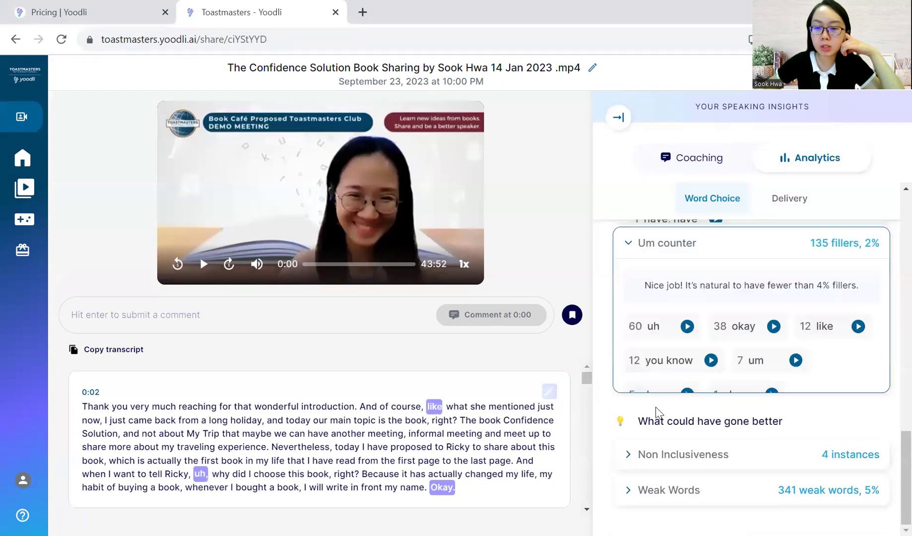
scroll(683, 389, up, 2)
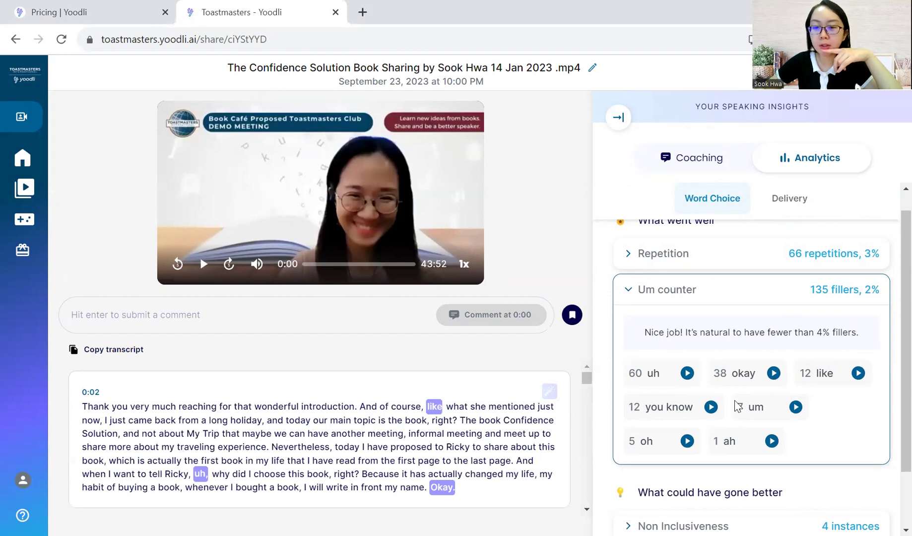
scroll(739, 402, down, 2)
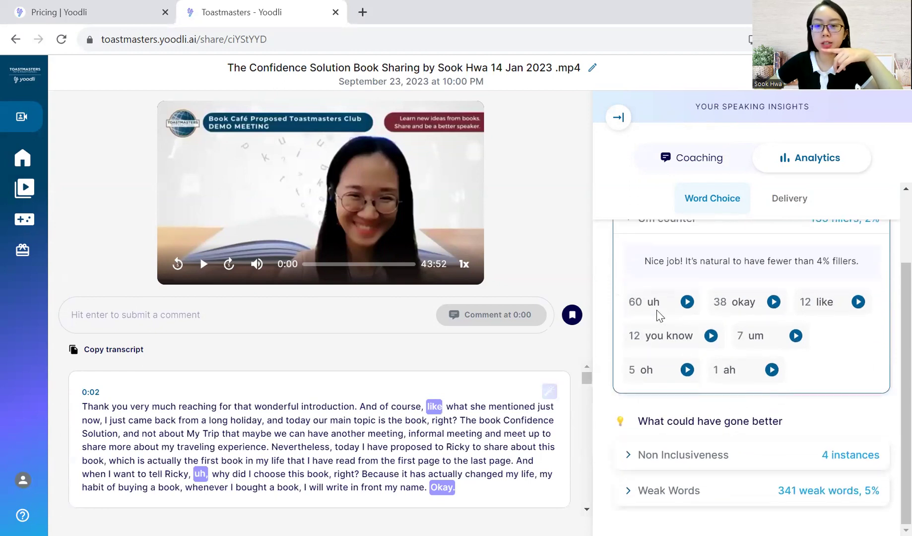
Review the non-inclusive words and 341 weak words, then switch to Delivery analytics with 168 wpm pacing.
click(697, 467)
scroll(691, 432, down, 4)
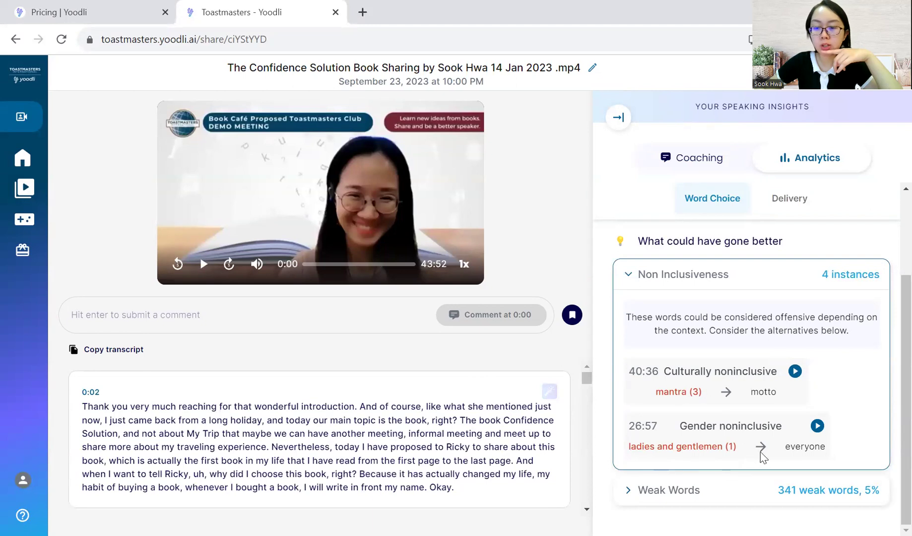
click(671, 500)
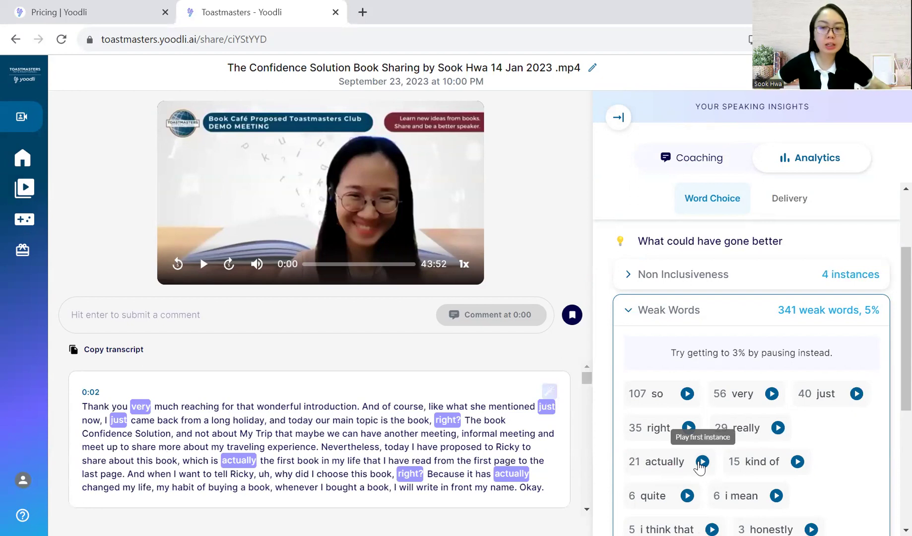
scroll(839, 466, down, 2)
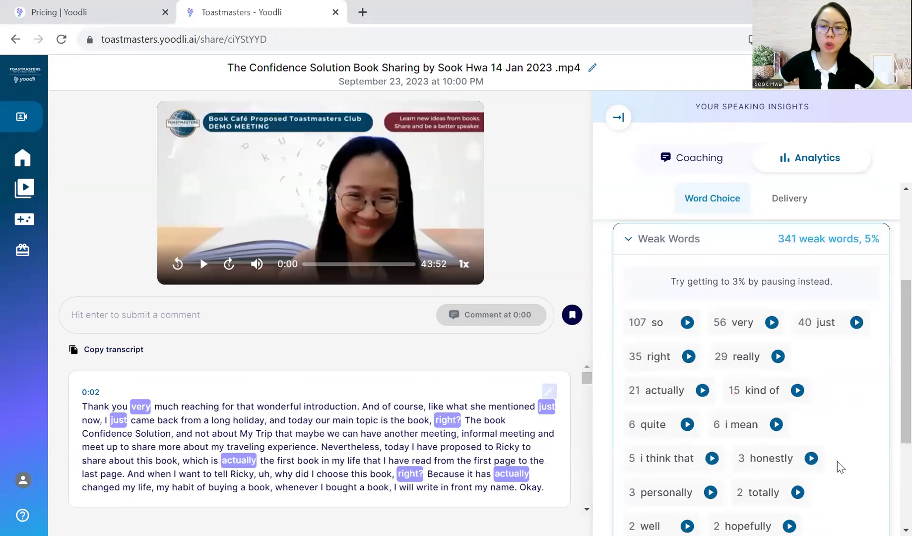
scroll(837, 466, down, 4)
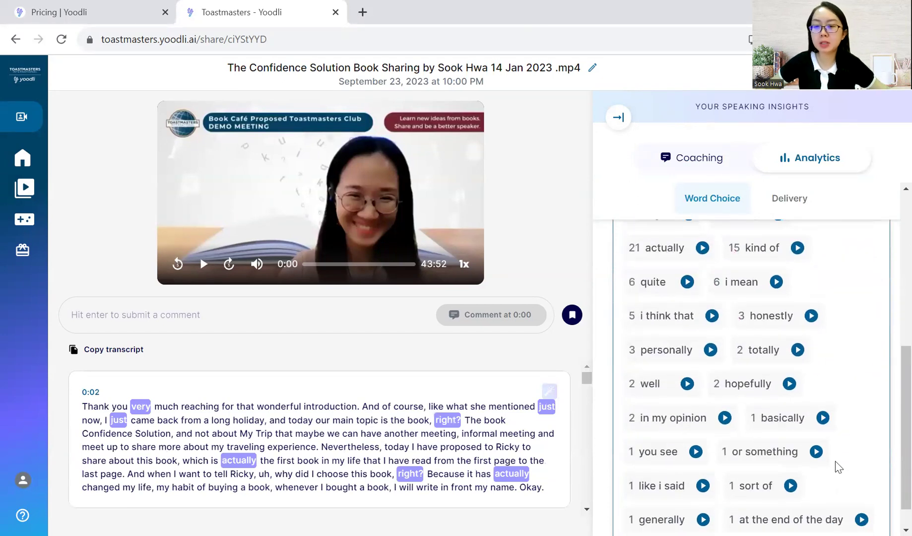
scroll(835, 462, down, 1)
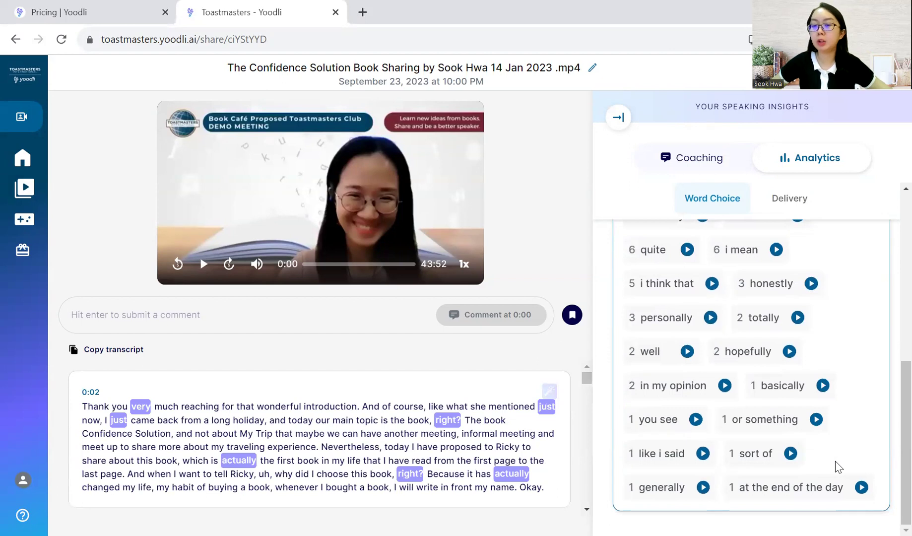
scroll(821, 444, up, 9)
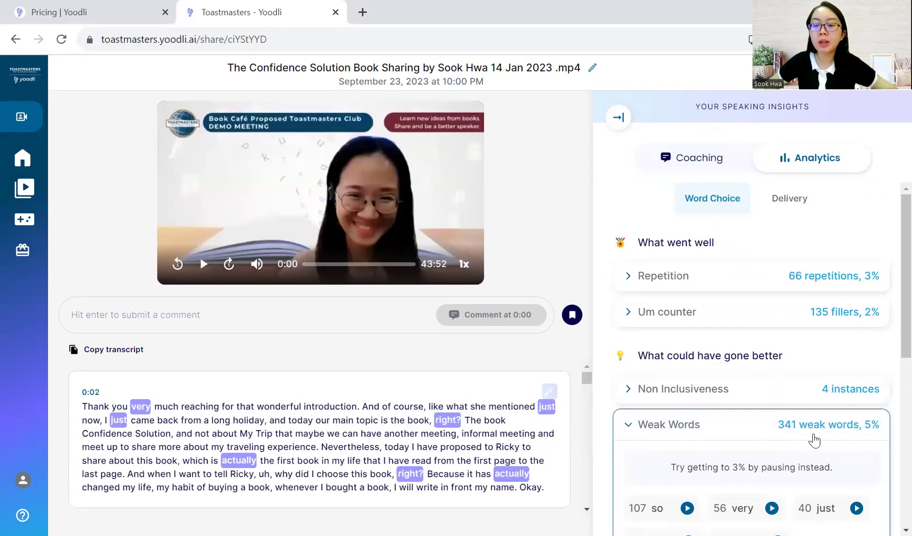
scroll(814, 441, down, 3)
scroll(815, 441, up, 3)
scroll(806, 436, down, 4)
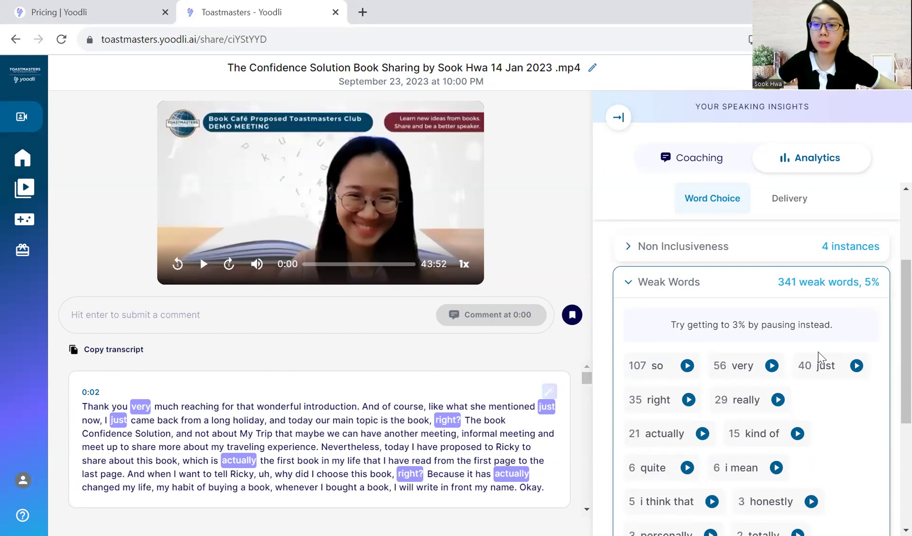
scroll(815, 362, up, 3)
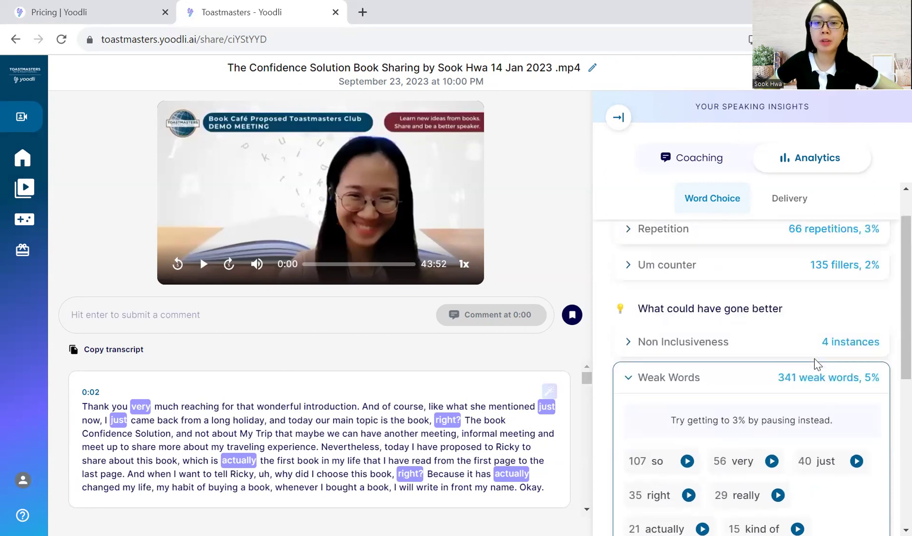
click(803, 199)
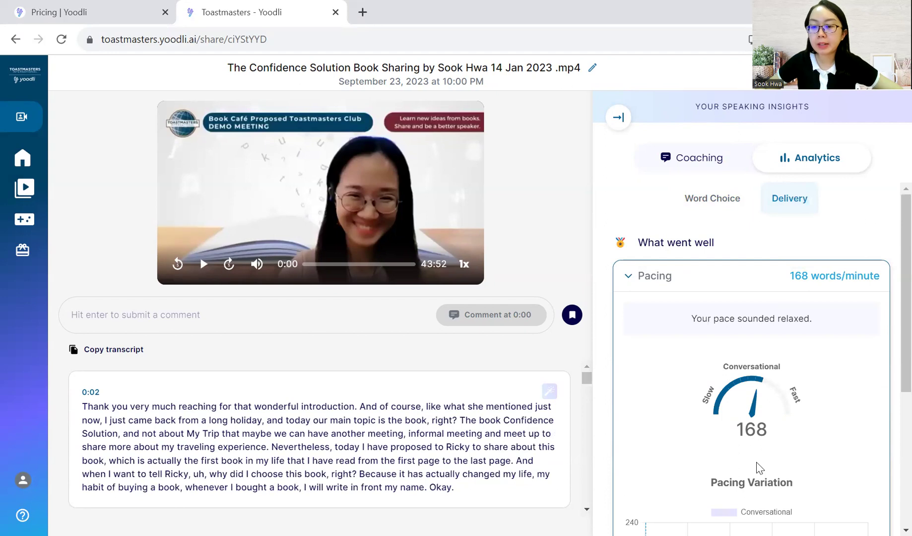
Check the 168 wpm pacing chart and list the longest pauses: 10.16, 10.01, 8.77, 7.34, 6.31 s.
scroll(760, 466, down, 2)
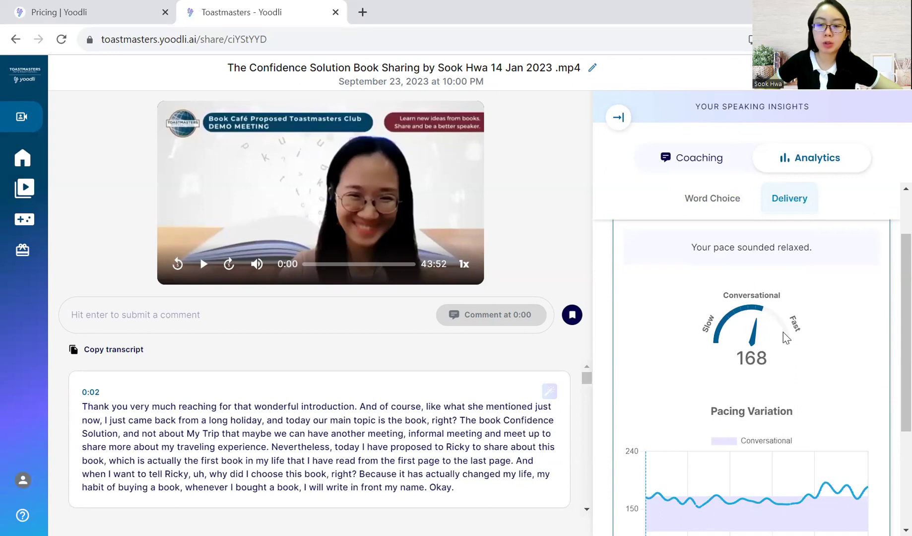
scroll(785, 337, down, 2)
scroll(786, 349, down, 3)
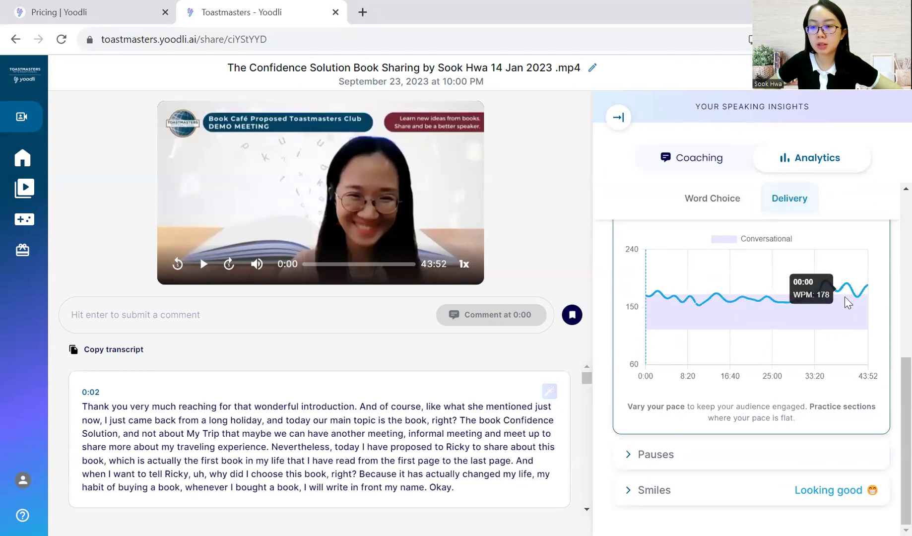
click(668, 455)
scroll(746, 439, down, 5)
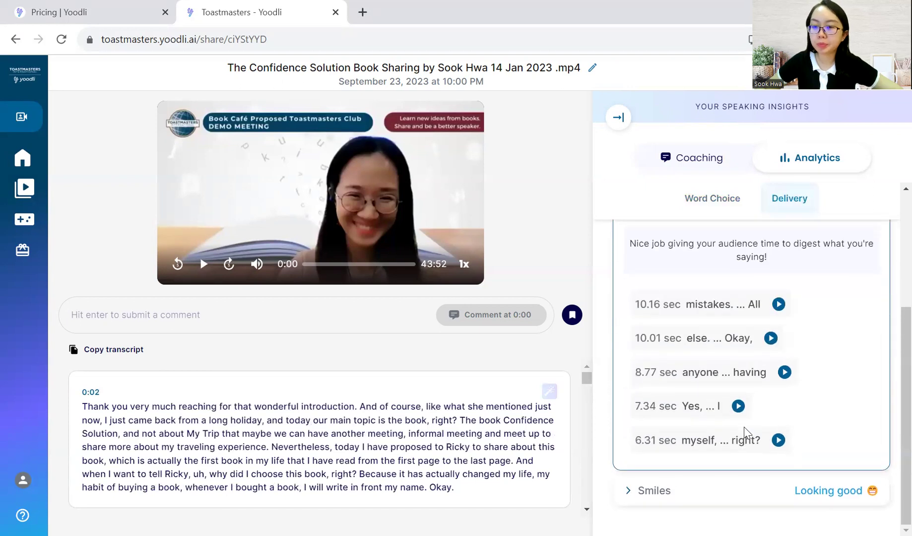
scroll(744, 432, up, 2)
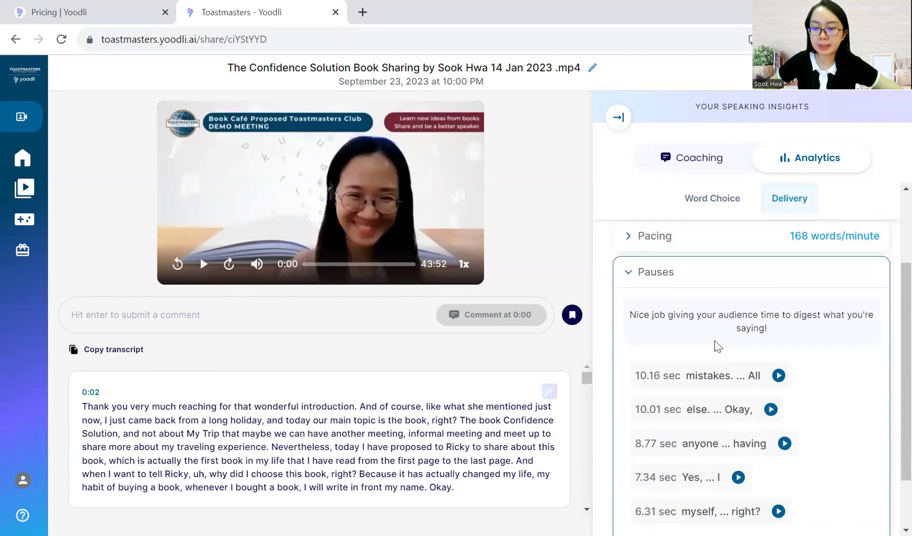
scroll(717, 362, down, 2)
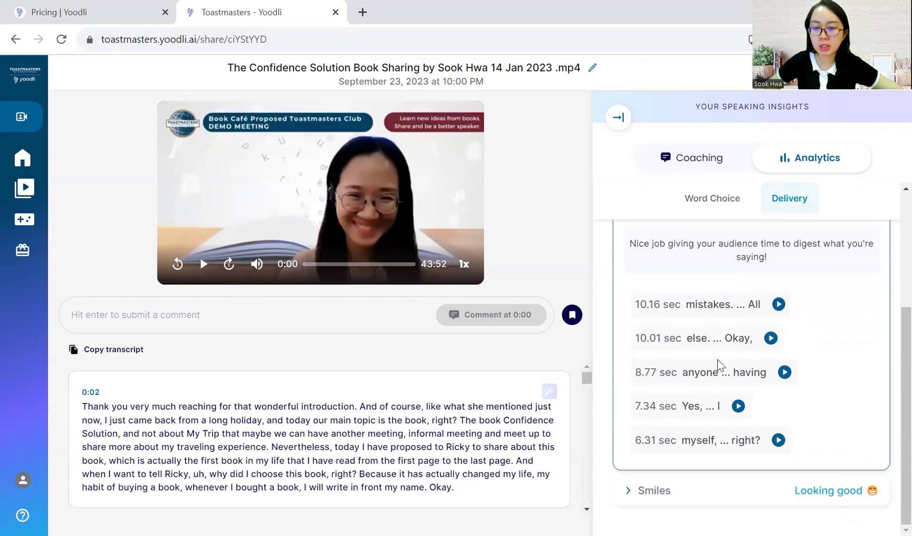
List the top smiles by duration and play the first smile, pausing the video at 28:23.
click(692, 505)
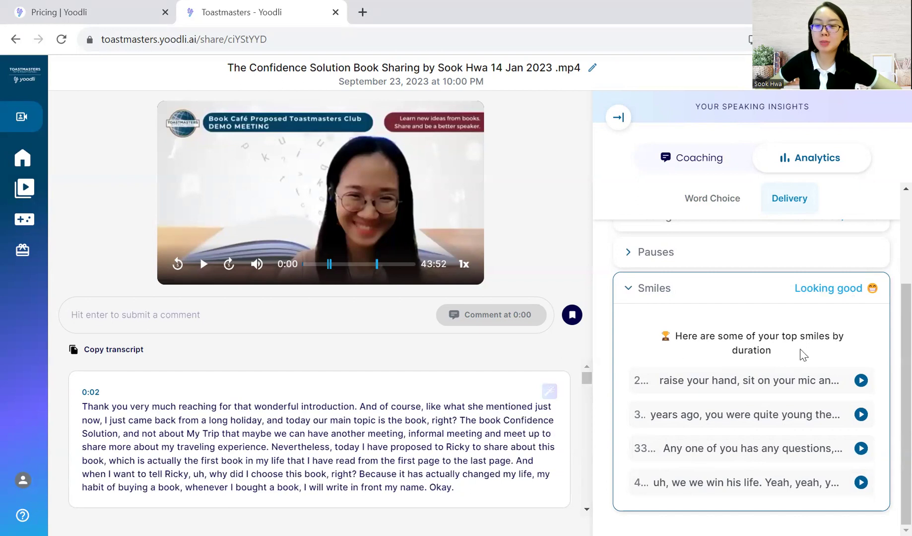
click(862, 382)
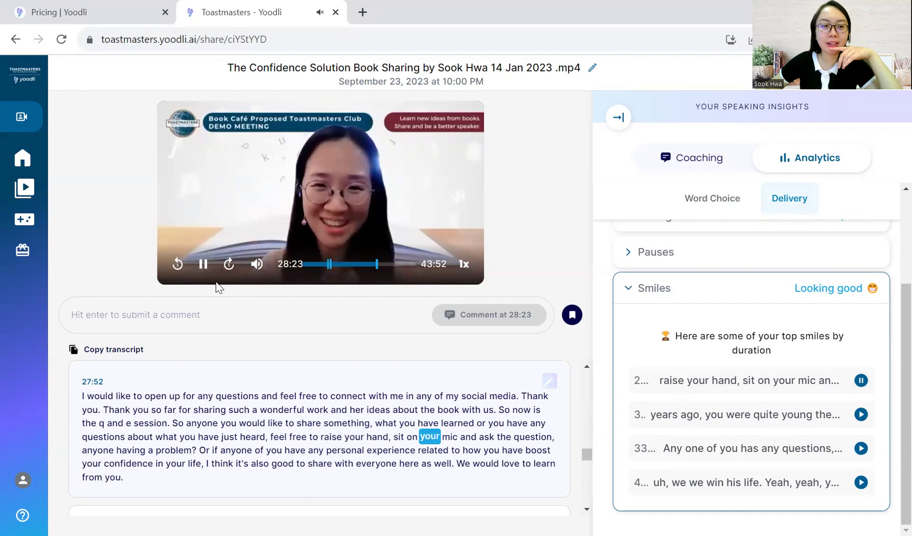
click(203, 264)
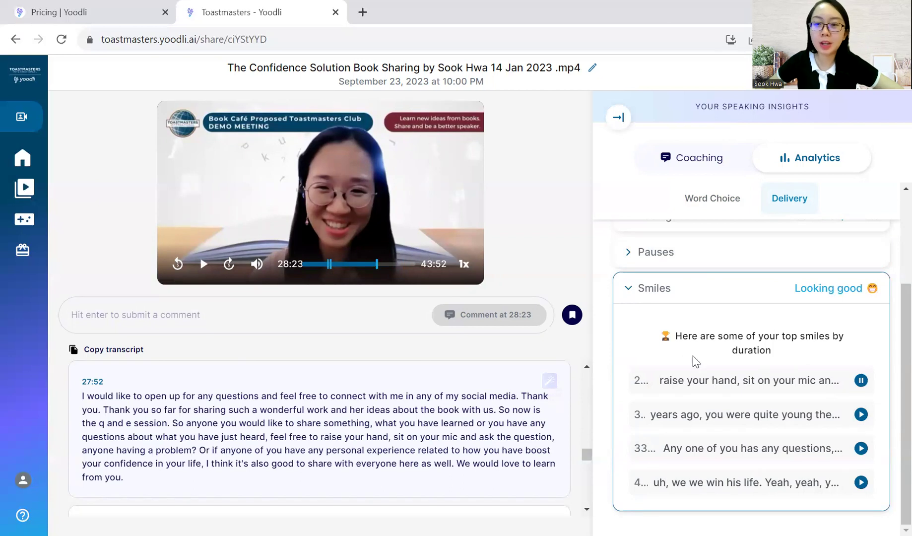
scroll(741, 290, up, 1)
scroll(742, 290, up, 3)
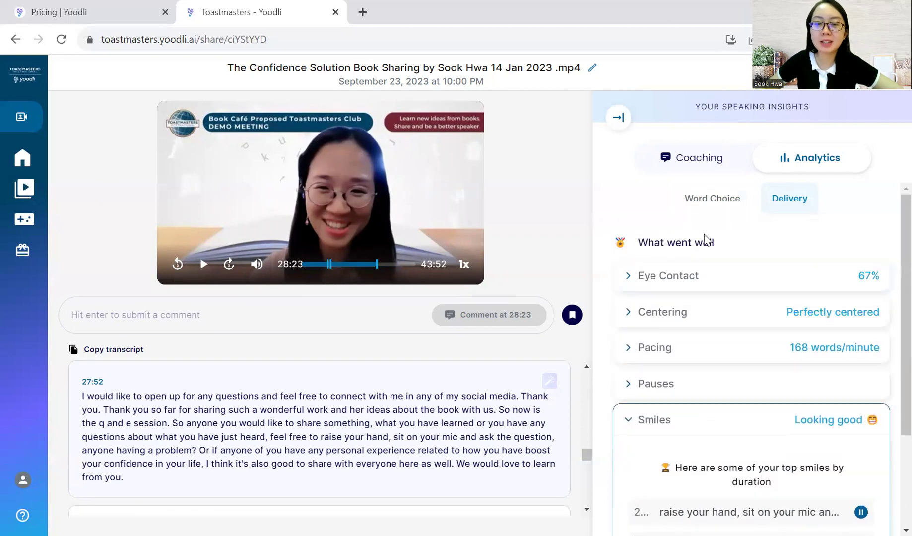
Return to the Word Choice analytics with the 135-filler (2%) breakdown of uh and okay.
click(691, 203)
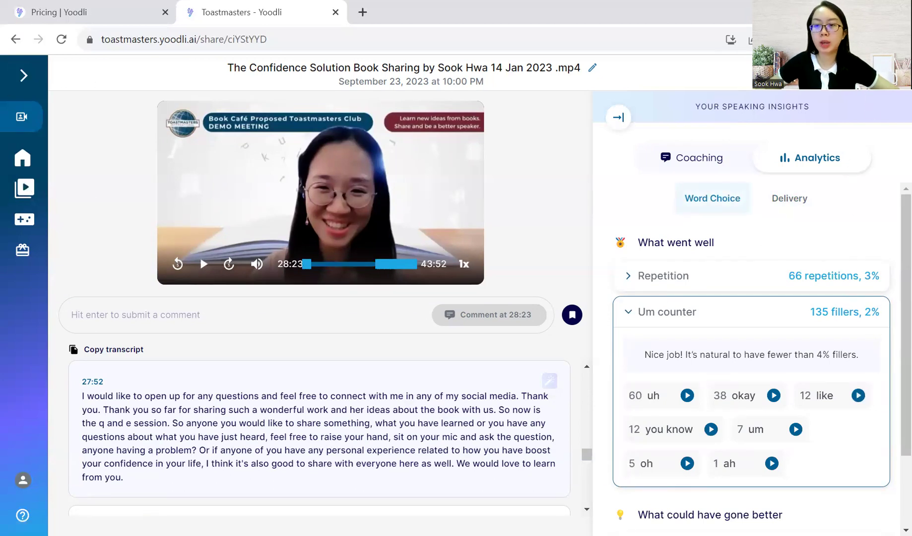
click(866, 84)
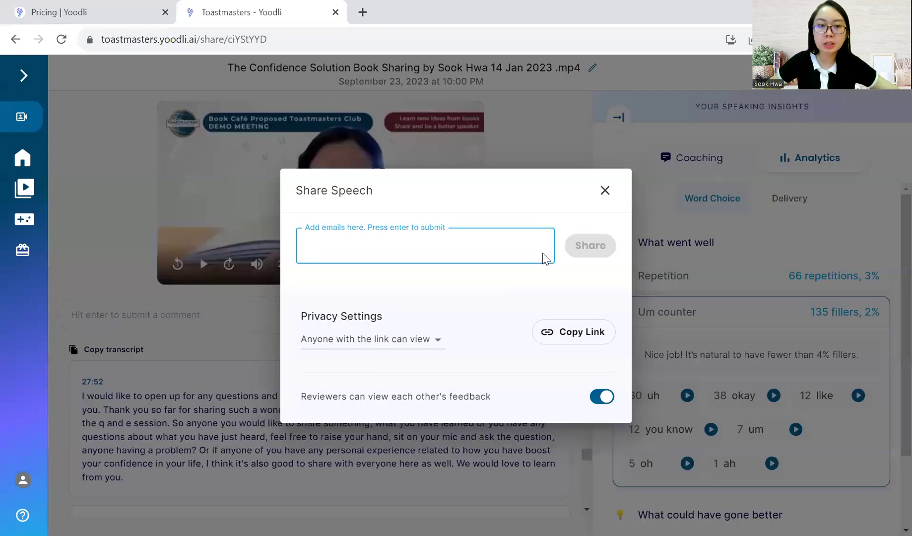
click(365, 247)
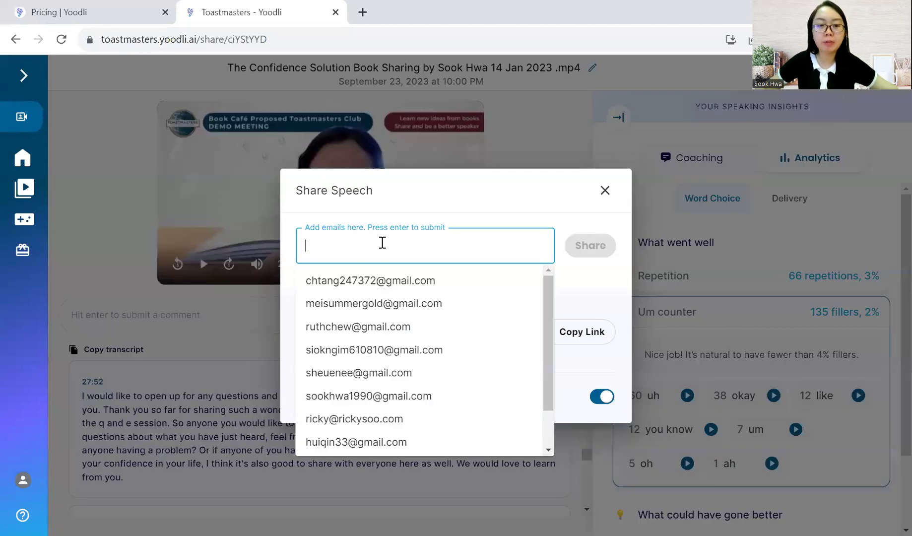
click(603, 293)
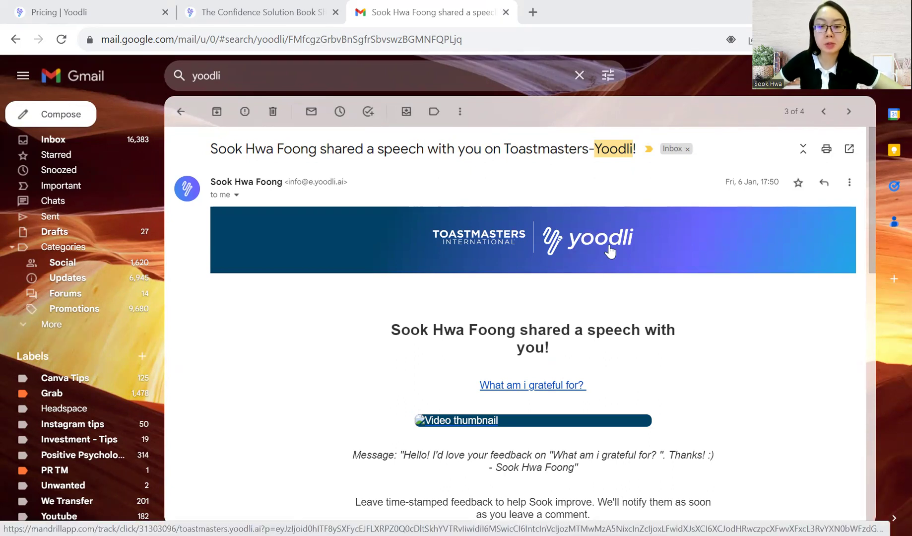
Read the Yoodli share email's feedback request for 'What am i grateful for?' down to its footer.
scroll(610, 244, down, 2)
scroll(609, 243, down, 4)
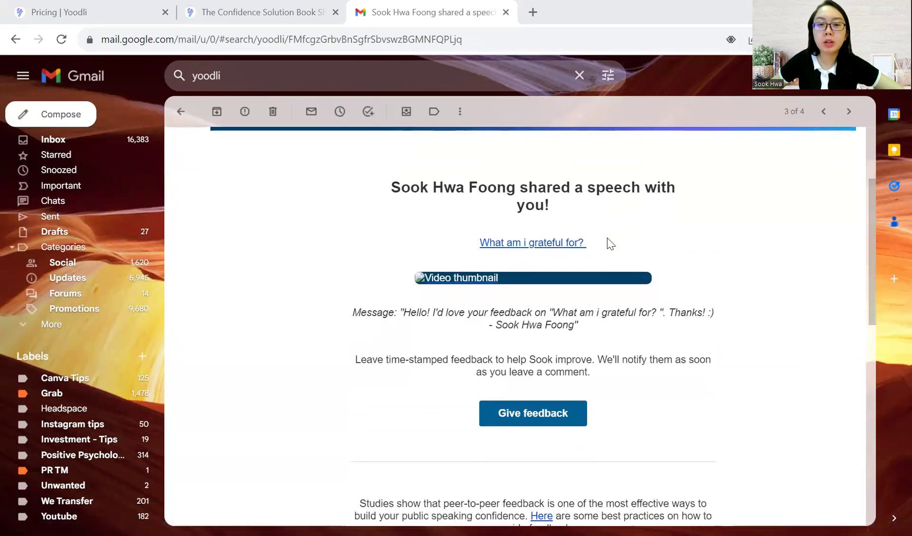
scroll(610, 244, up, 4)
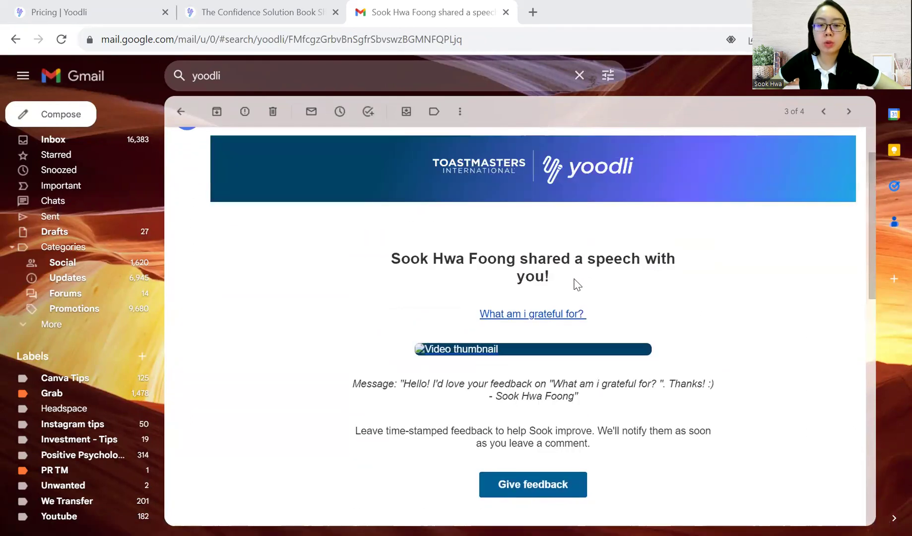
scroll(575, 284, down, 2)
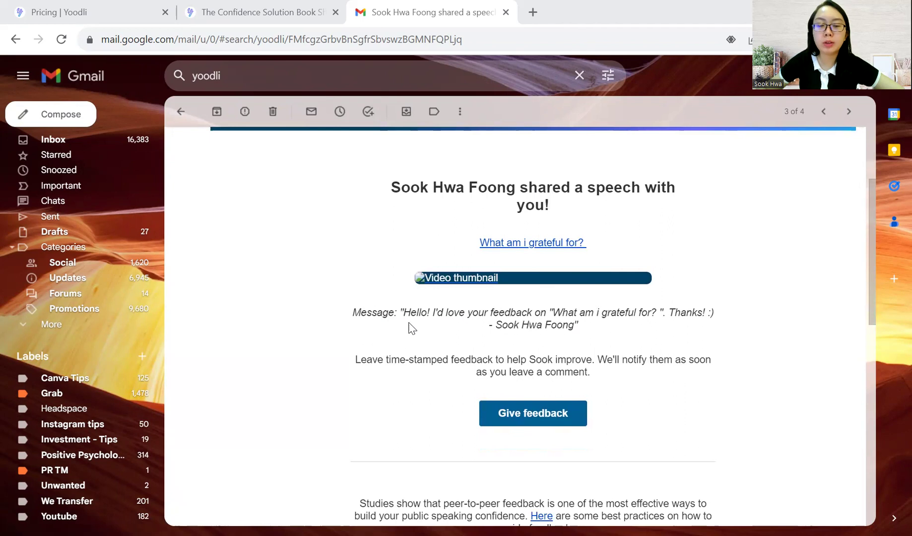
scroll(348, 346, down, 3)
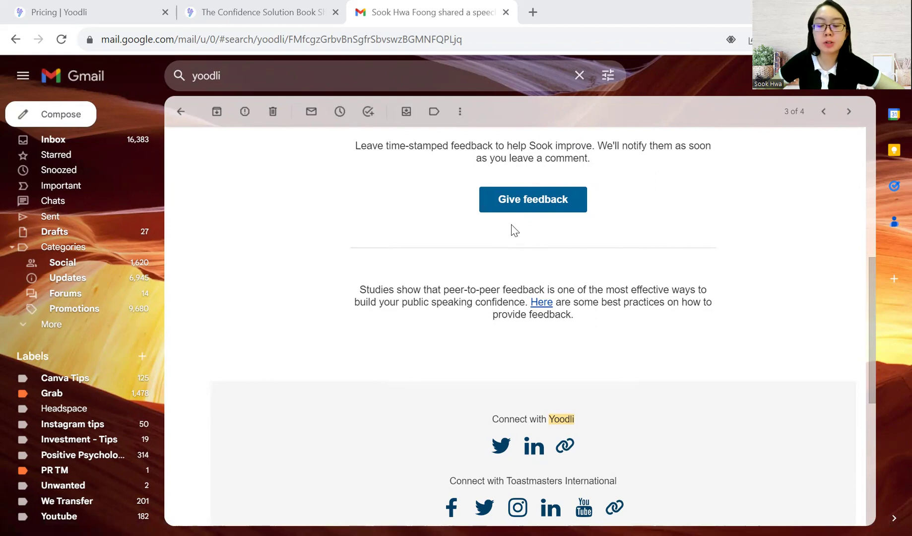
scroll(514, 230, up, 7)
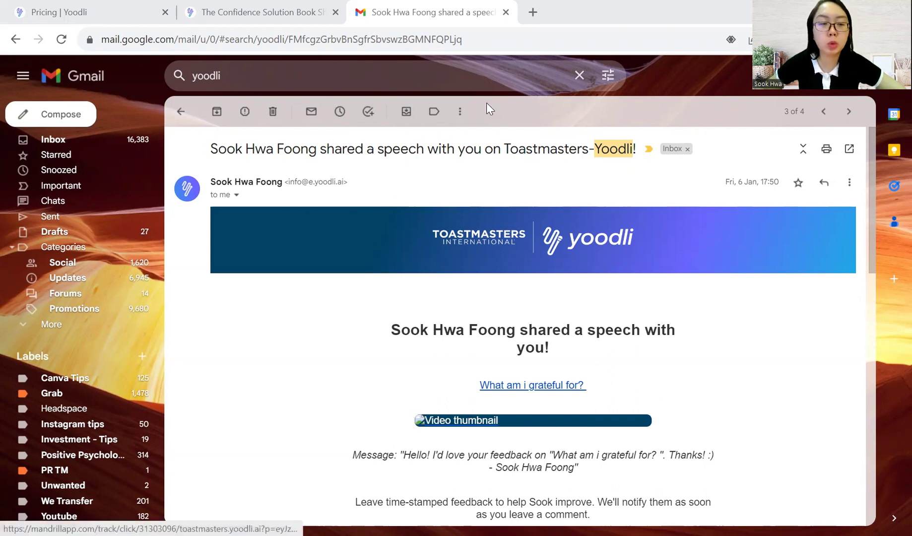
Close the Share Speech dialog and browse the Games page: Metaphor Mania, Spin a Yarn, No Filler, Storyteller (Beta).
click(292, 6)
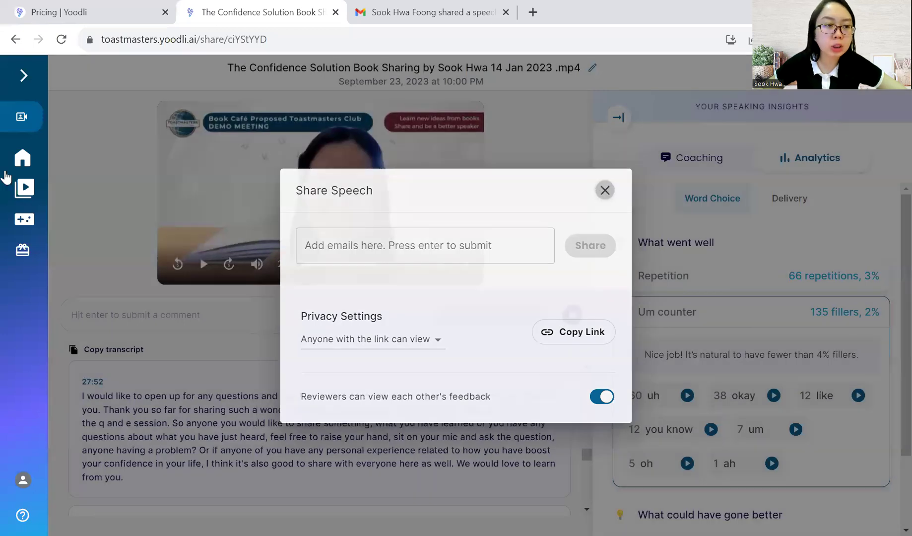
click(19, 191)
click(23, 214)
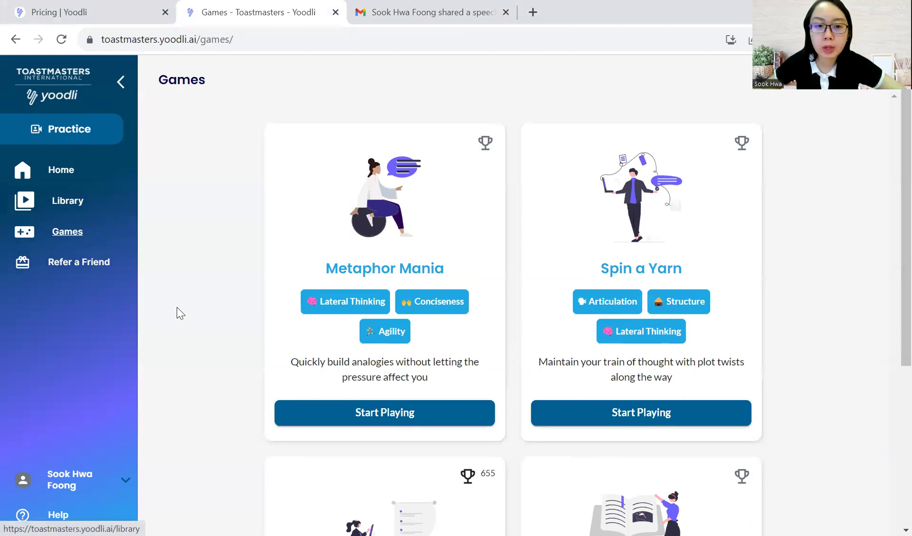
scroll(241, 320, down, 2)
scroll(308, 330, up, 2)
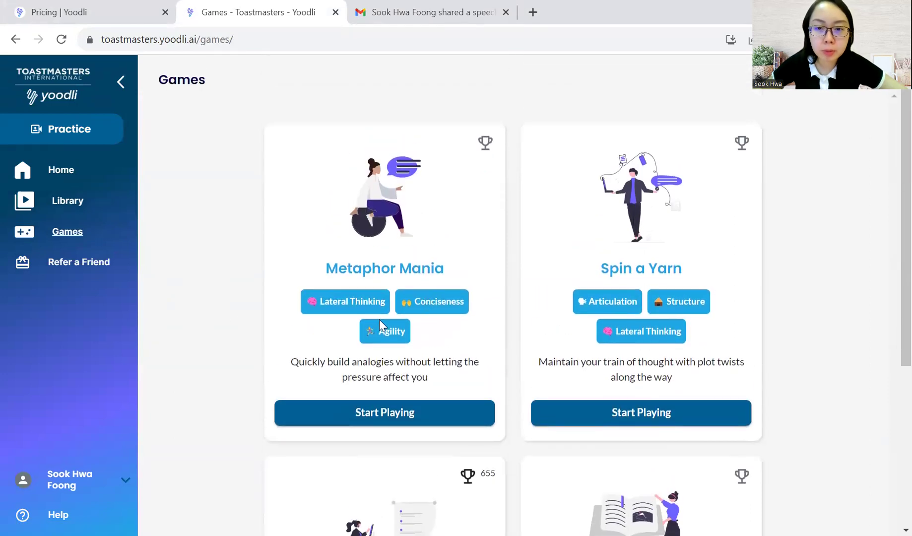
scroll(530, 350, down, 1)
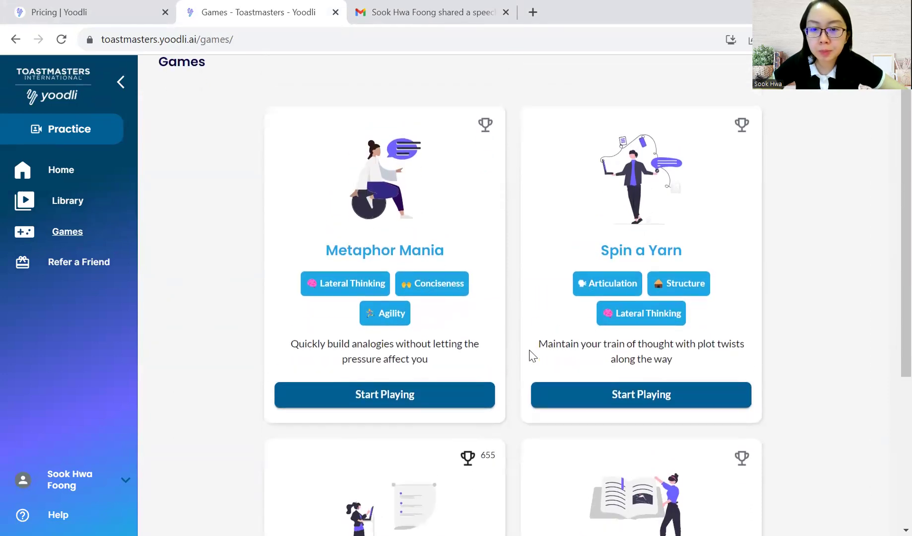
scroll(532, 355, down, 1)
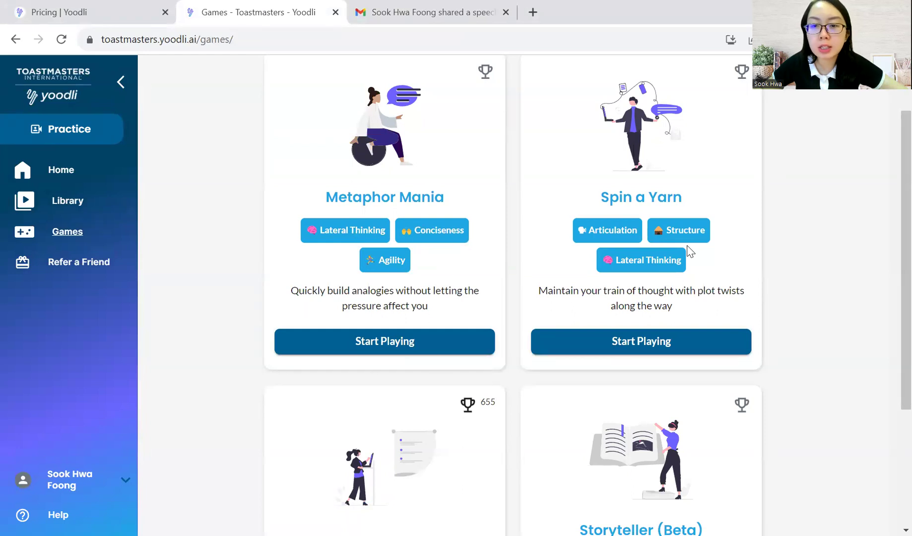
scroll(526, 302, down, 4)
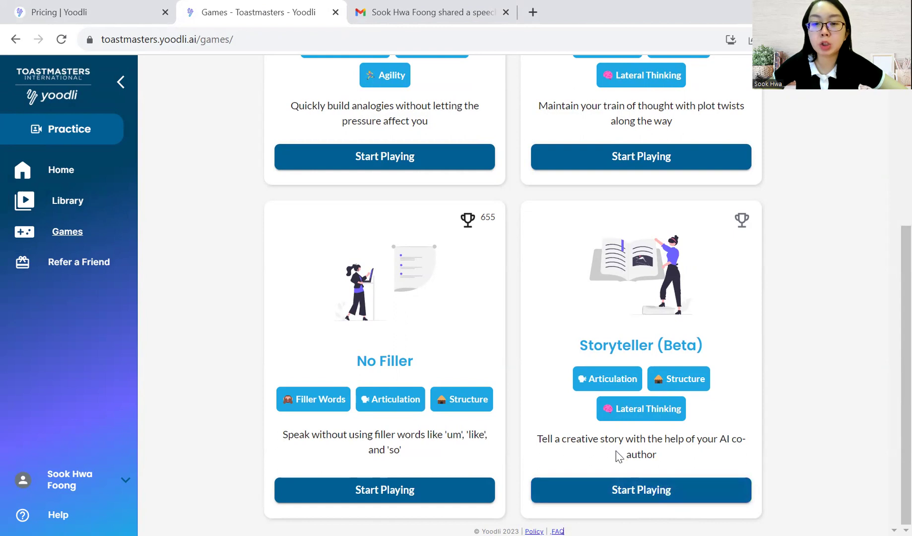
scroll(615, 450, up, 4)
scroll(616, 450, down, 4)
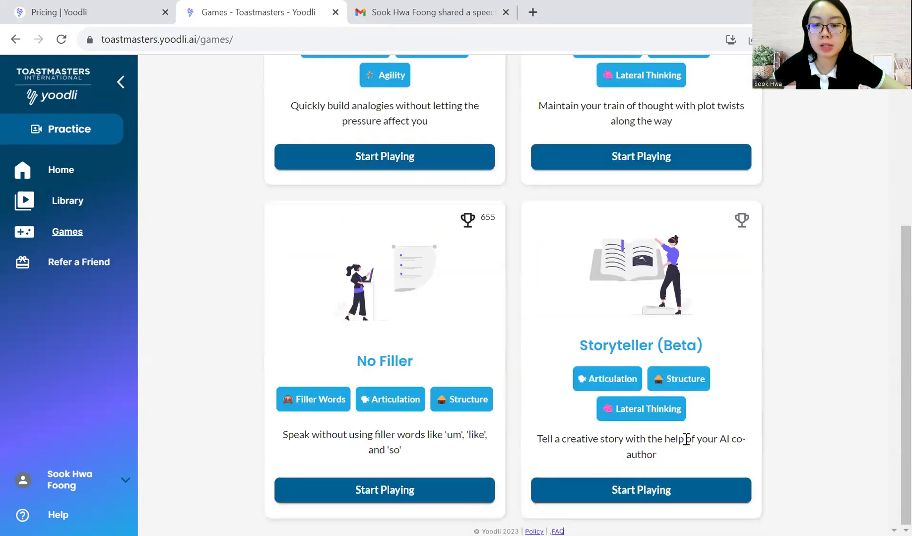
scroll(686, 439, up, 5)
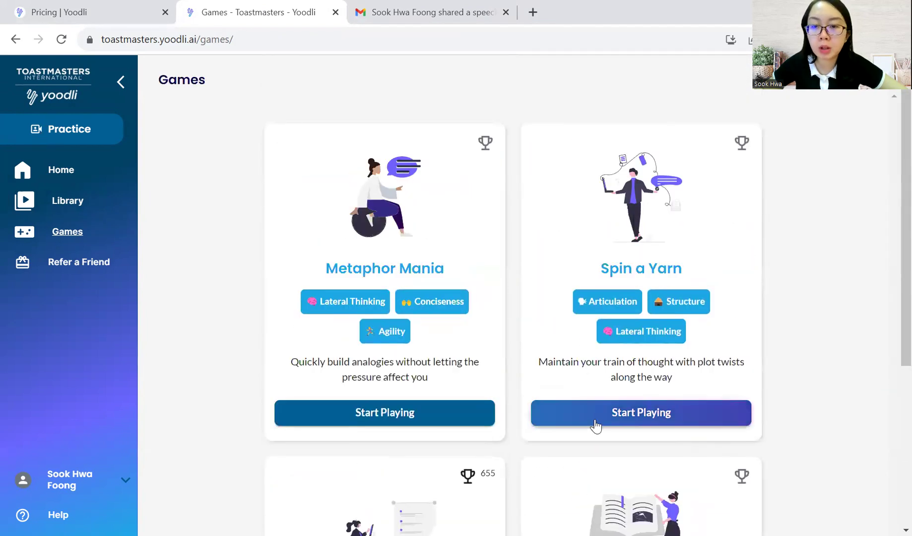
Set up a 1:00 Spin a Yarn round on Easy difficulty.
click(595, 422)
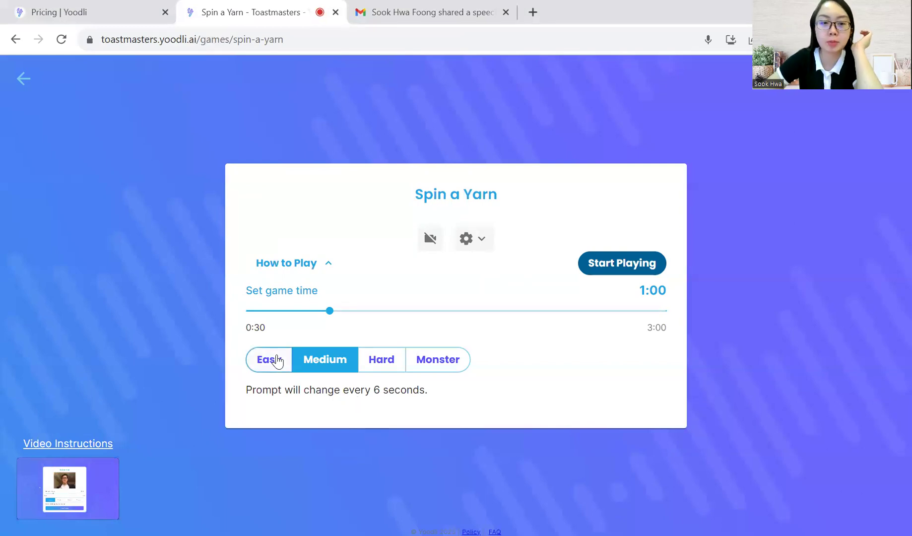
click(270, 361)
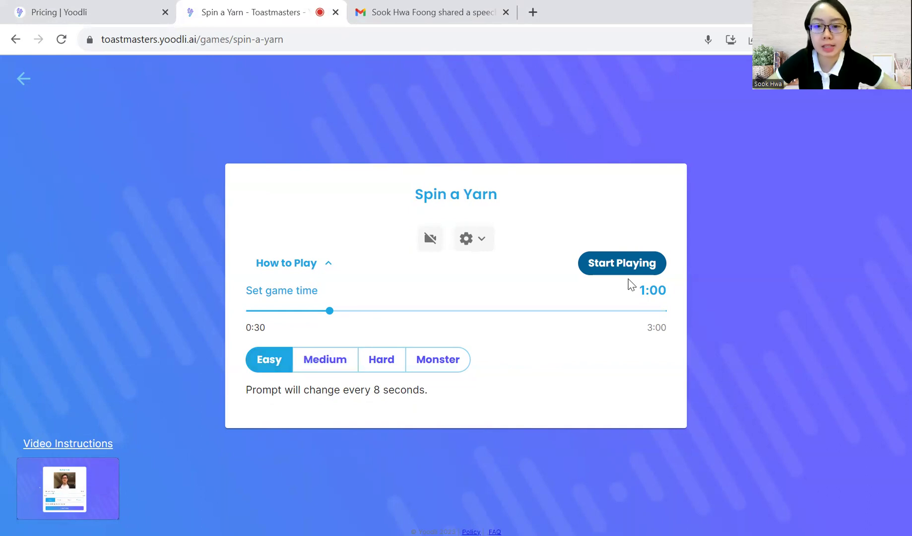
Play a Spin a Yarn round to a score of 3 and return to the games list.
click(616, 271)
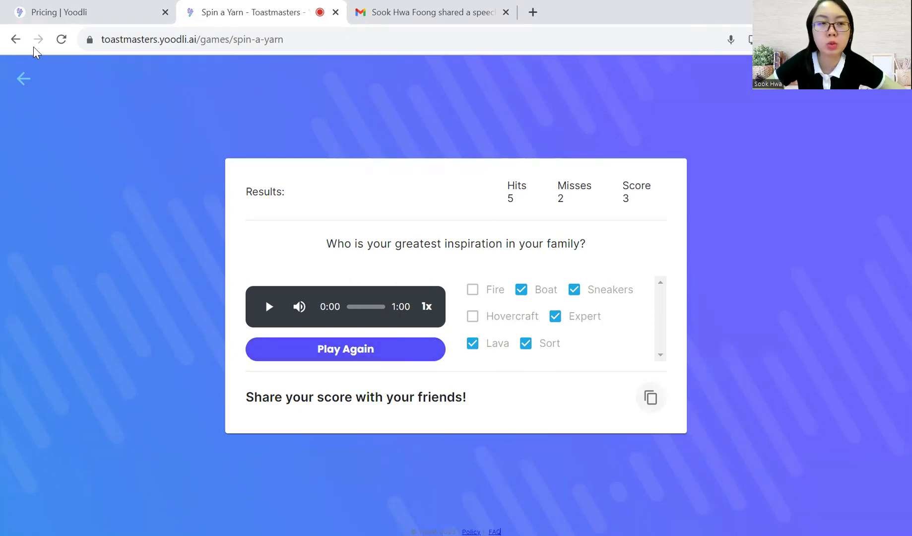
click(20, 81)
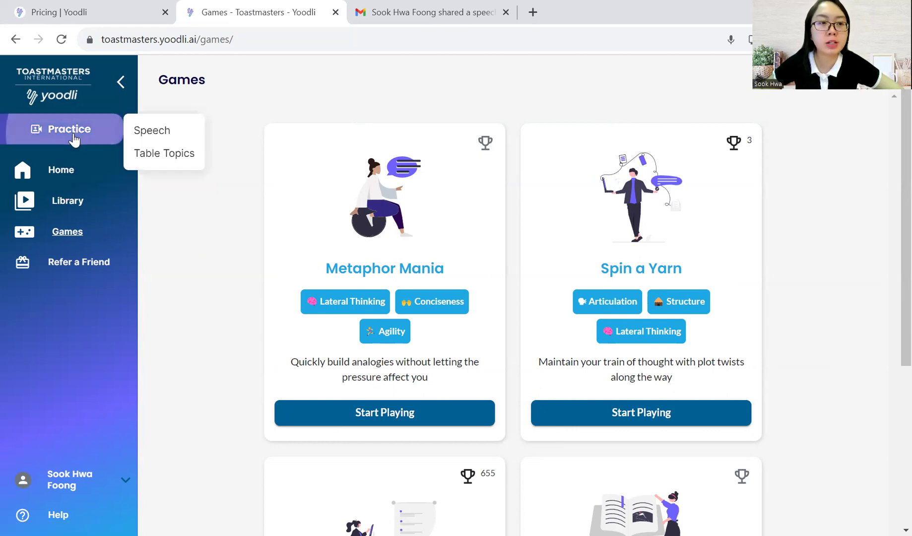
Open Speech practice, then switch to Table Topics impromptu practice.
mouse_move(96, 142)
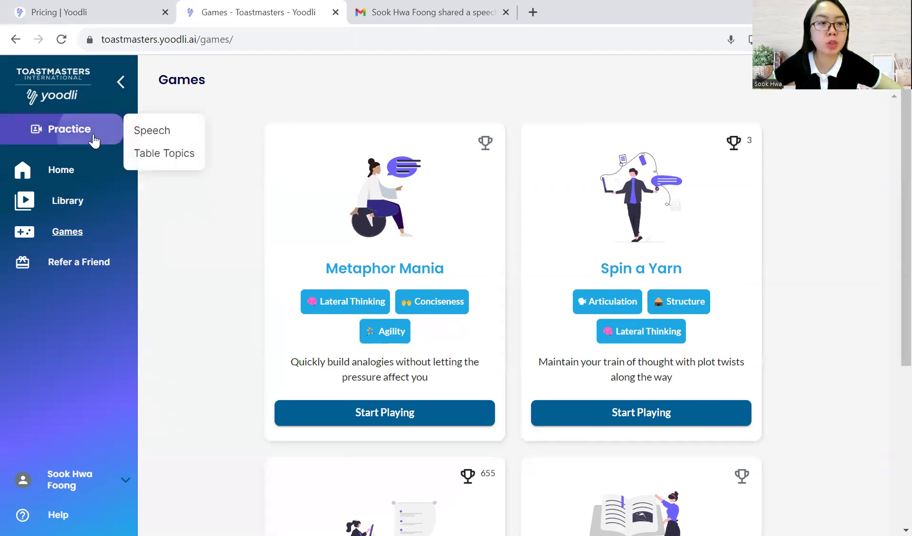
click(167, 131)
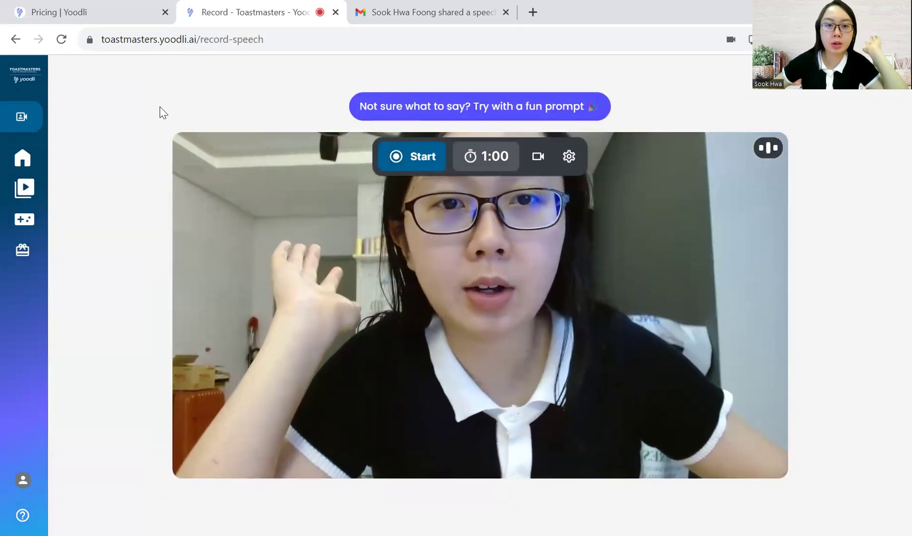
mouse_move(48, 119)
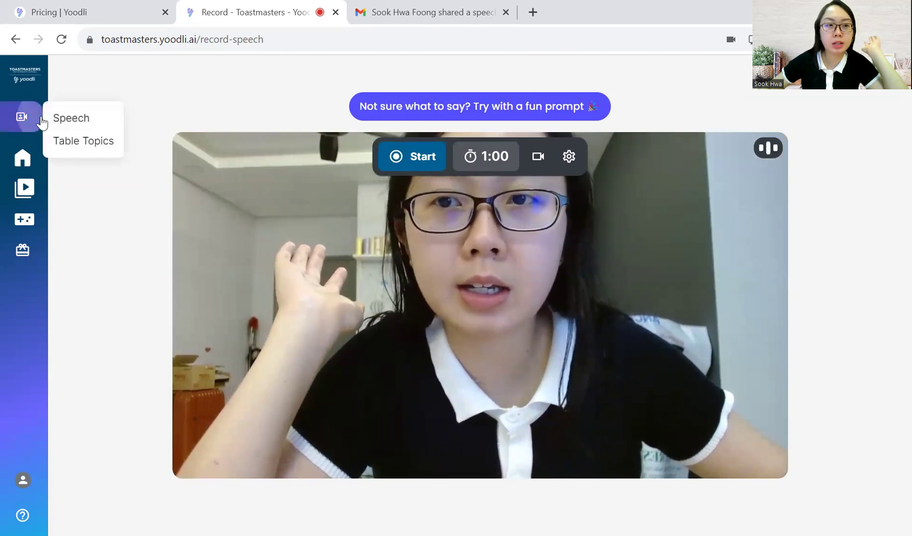
click(63, 145)
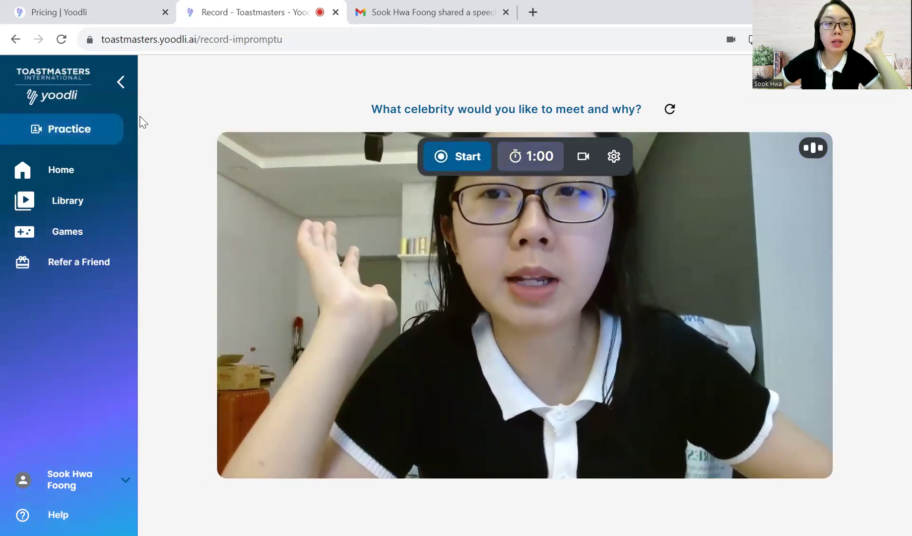
Return to prepared Speech practice and confirm a 1:00 recording time.
mouse_move(77, 130)
click(157, 131)
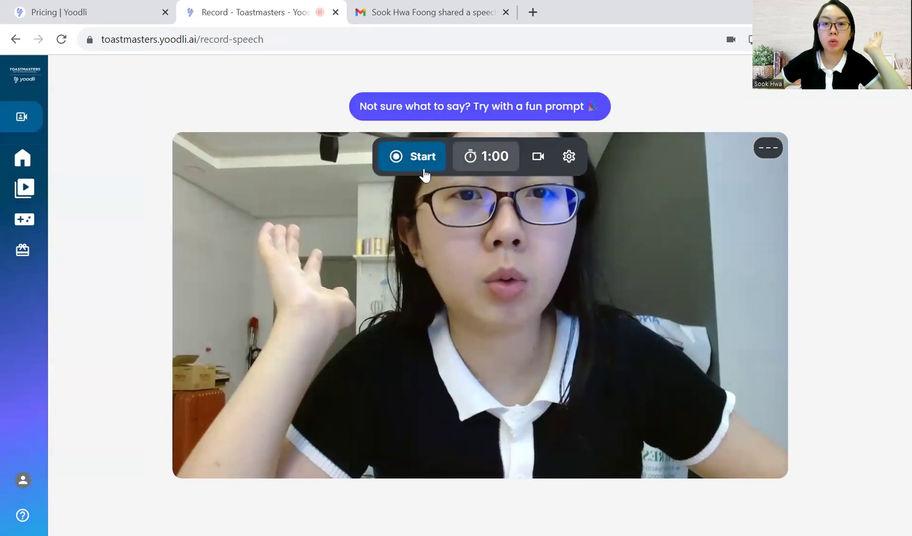
click(461, 155)
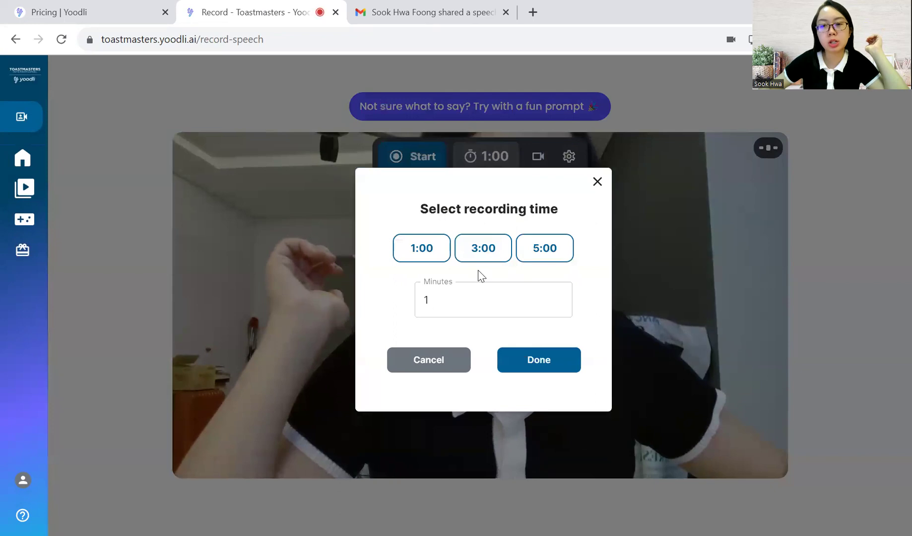
click(521, 361)
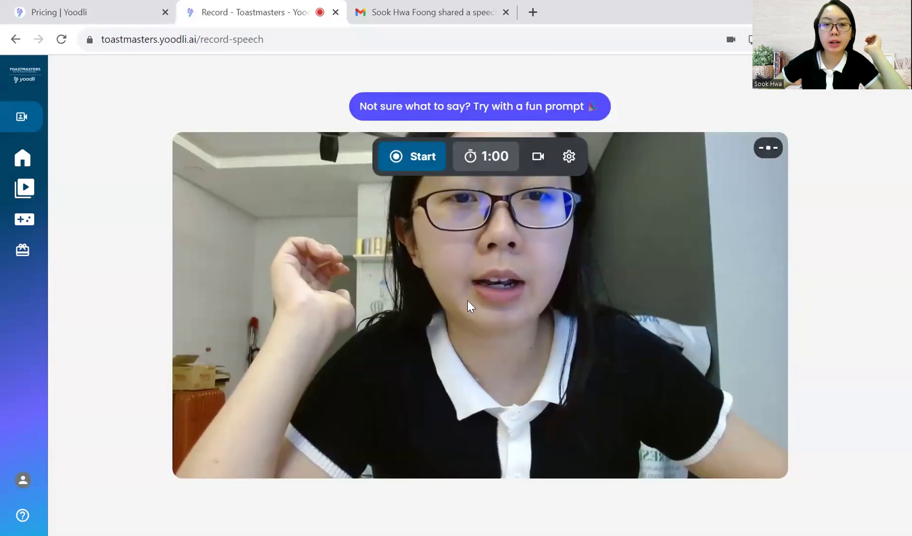
Leave the recording page for the Yoodli Home page.
click(27, 158)
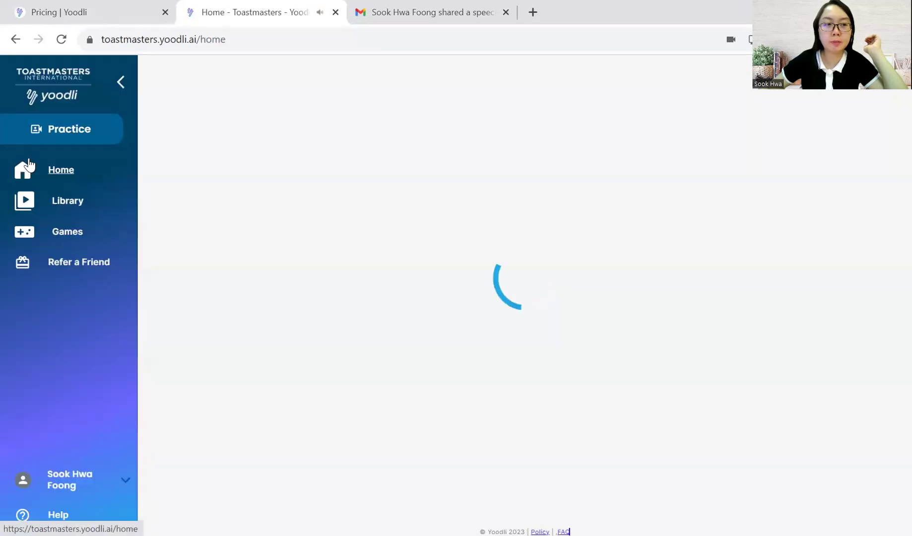